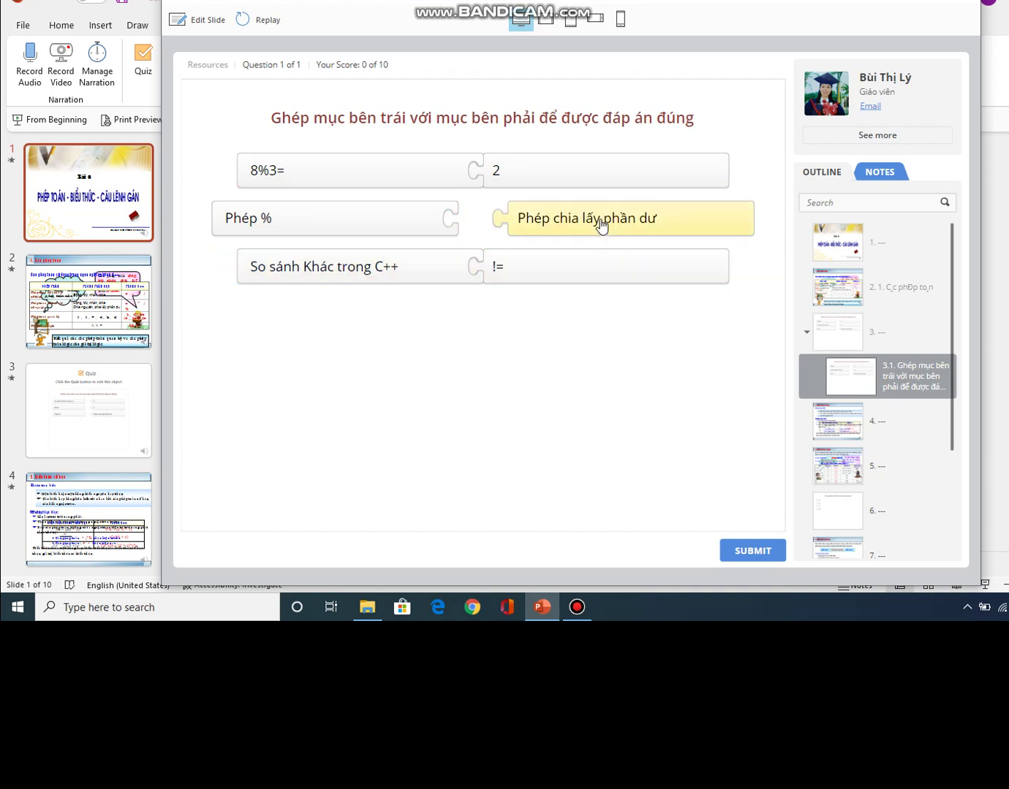
Match "Phép %" with "Phép chia lấy phần dư" in the previewed matching quiz, submit the answer and view the quiz results.
drag(600, 226, 550, 226)
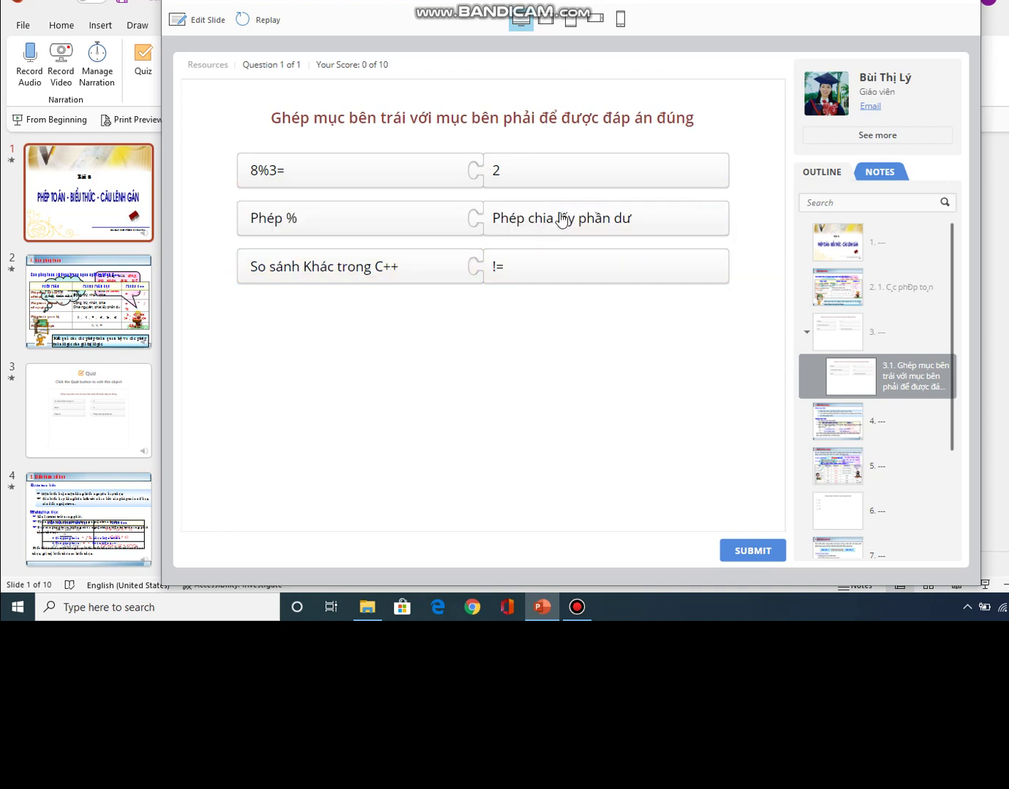
click(753, 554)
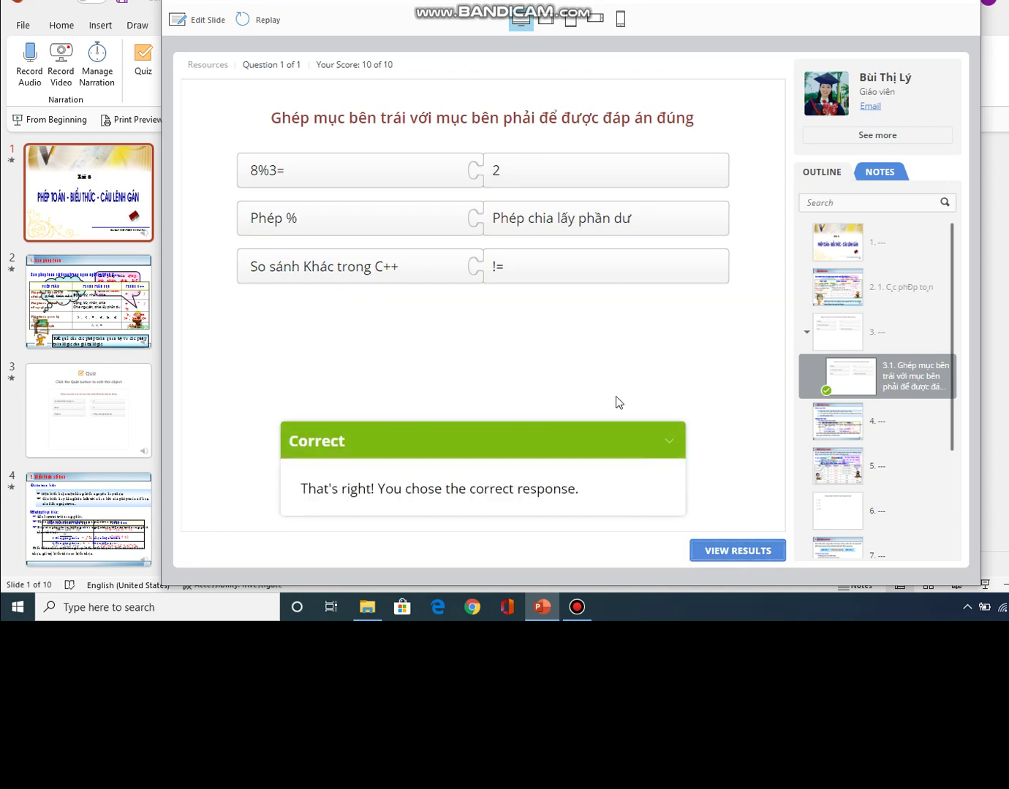
click(736, 551)
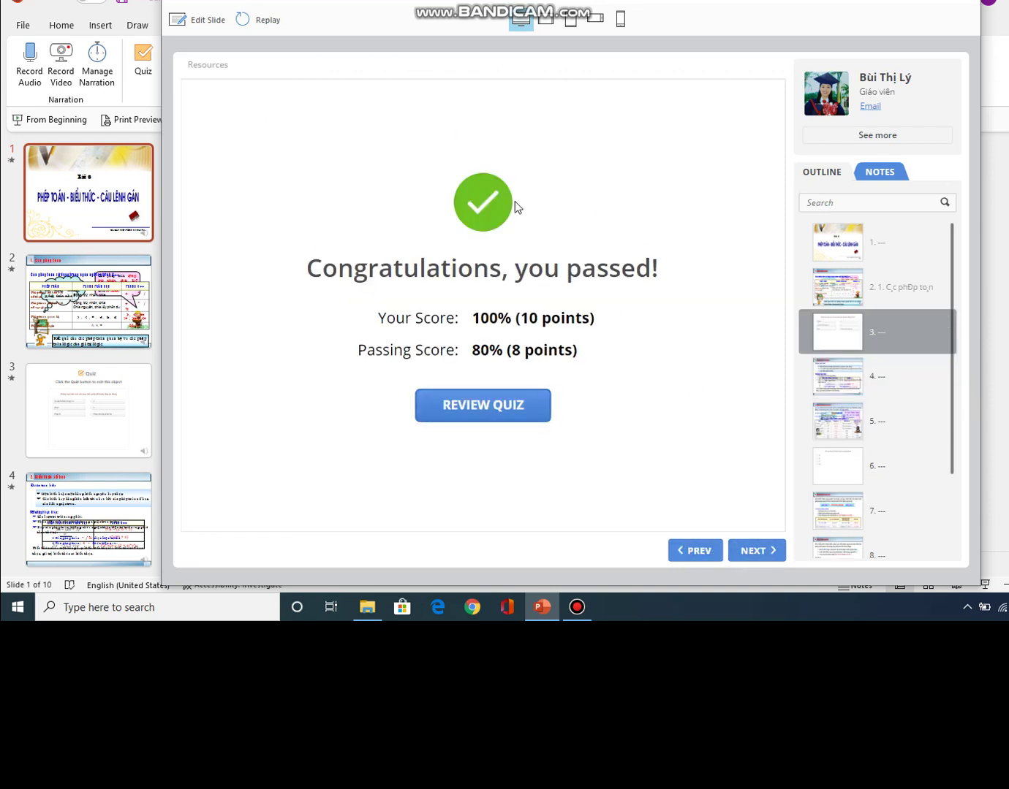
Advance the preview to the pow(2,8) question, submit the answer 16 with its results viewed, and close the preview after the following slides.
click(755, 552)
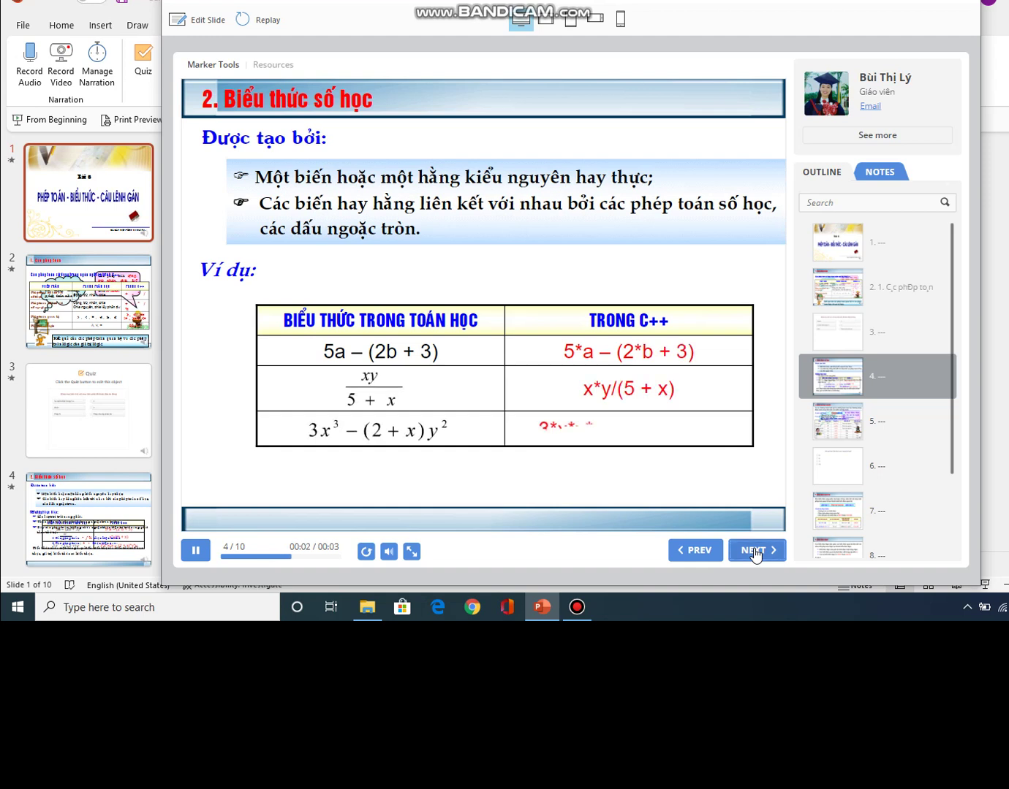
click(756, 552)
click(755, 552)
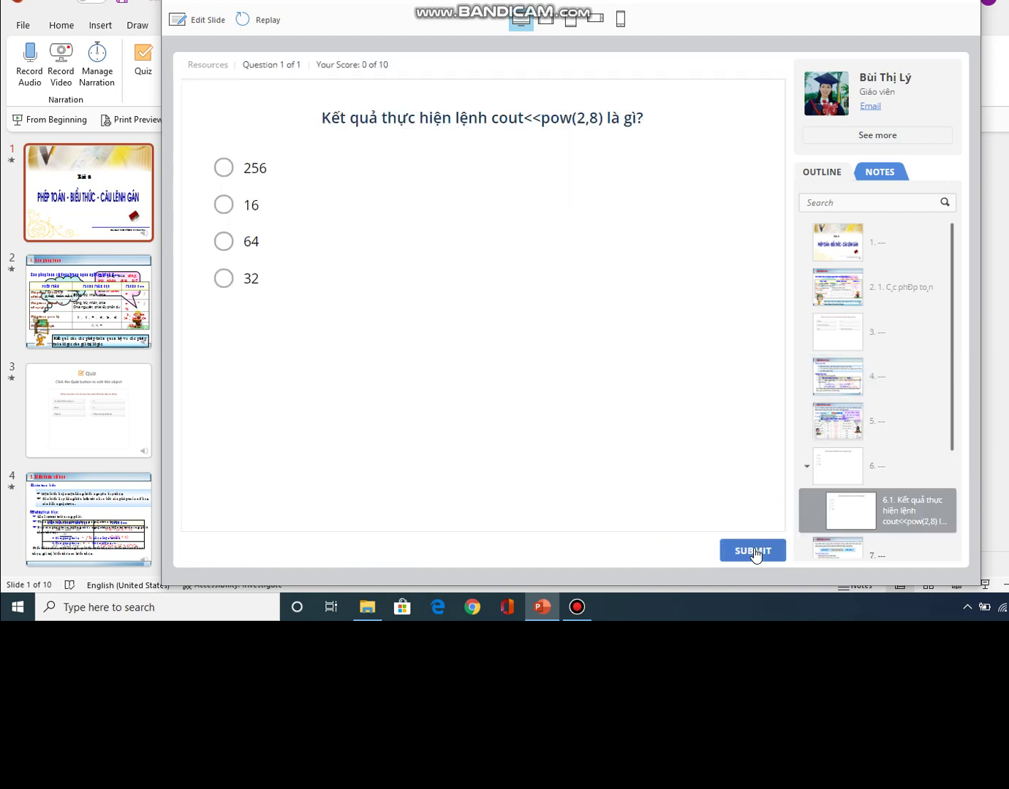
click(223, 205)
click(744, 550)
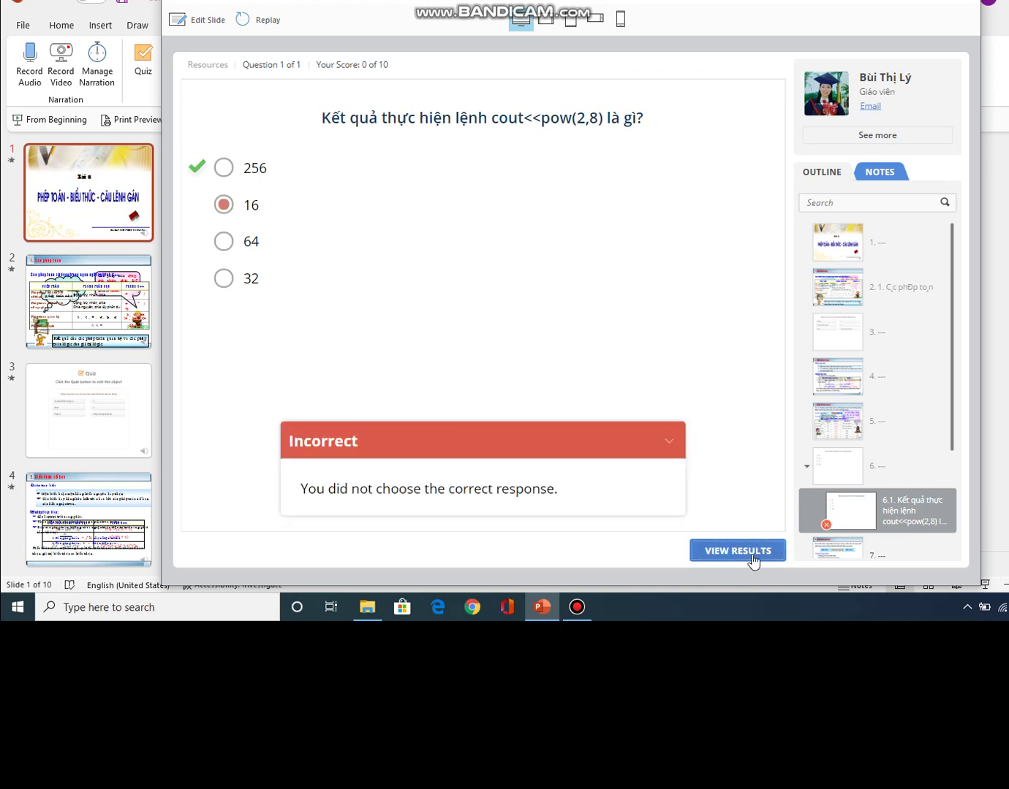
click(749, 552)
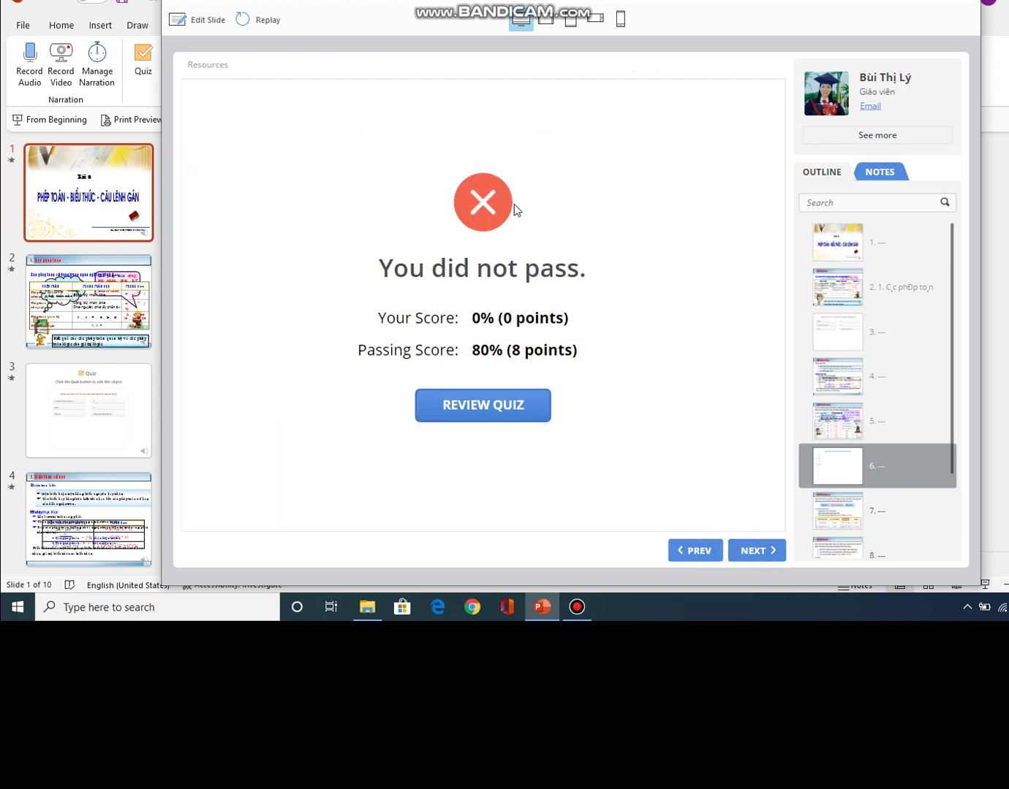
click(760, 556)
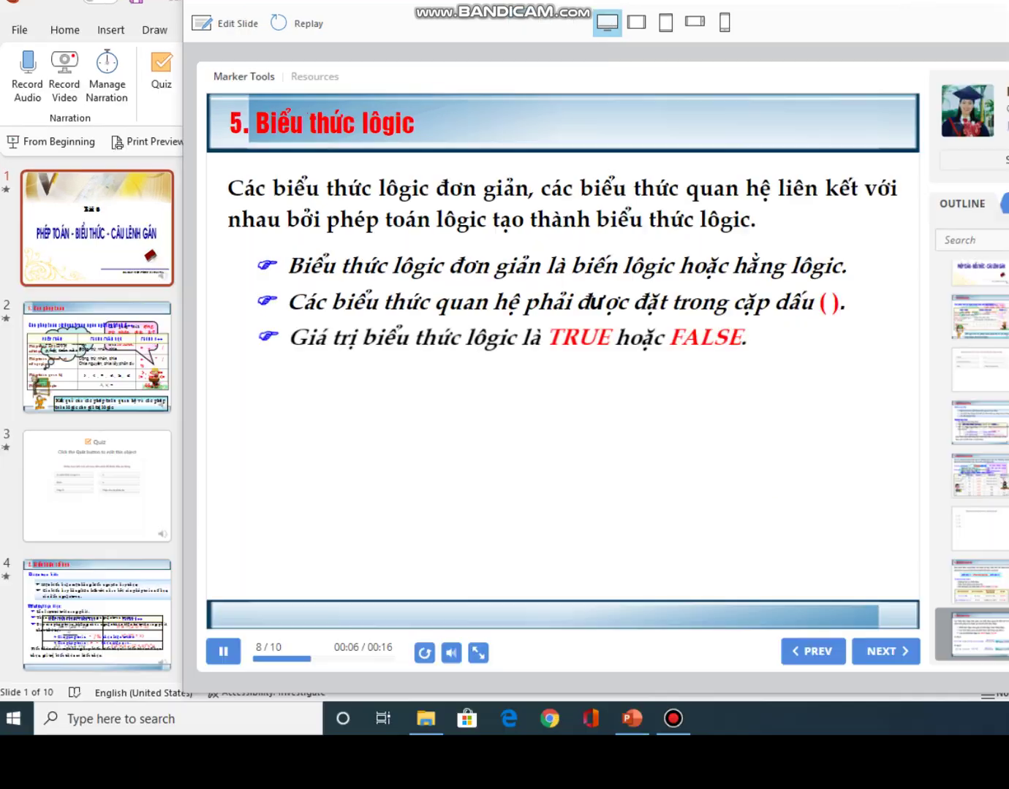
key(Escape)
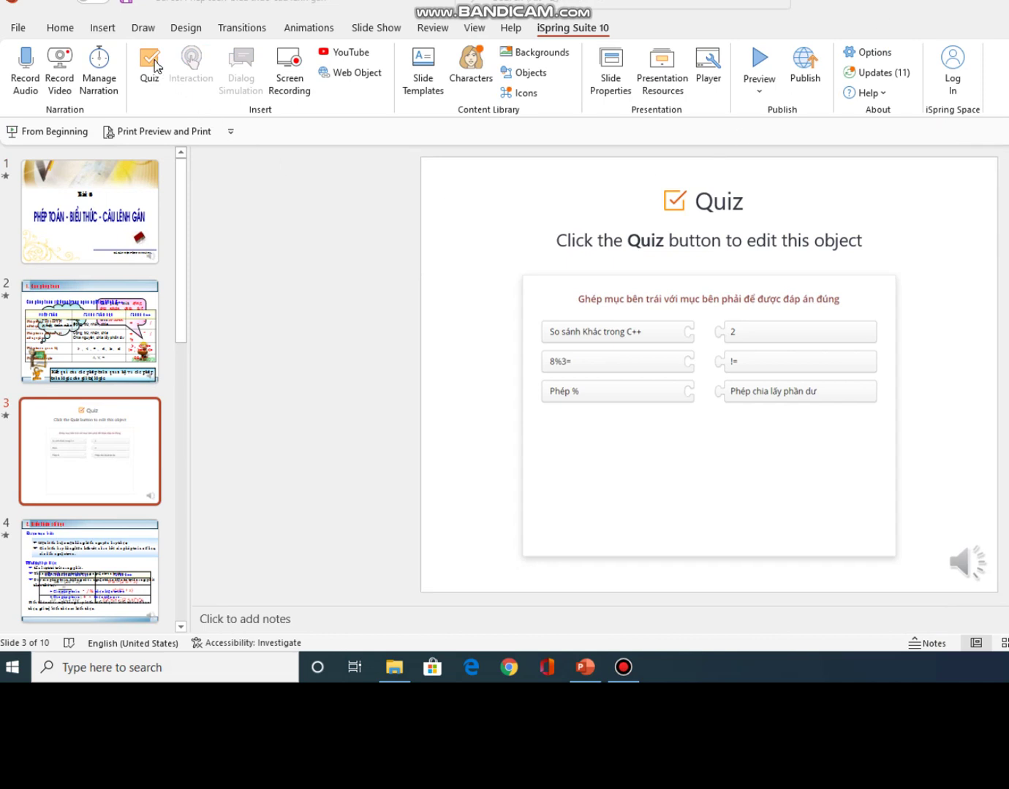
Open the matching quiz on slide 3 for editing in QuizMaker and display its Quiz Results settings.
click(154, 66)
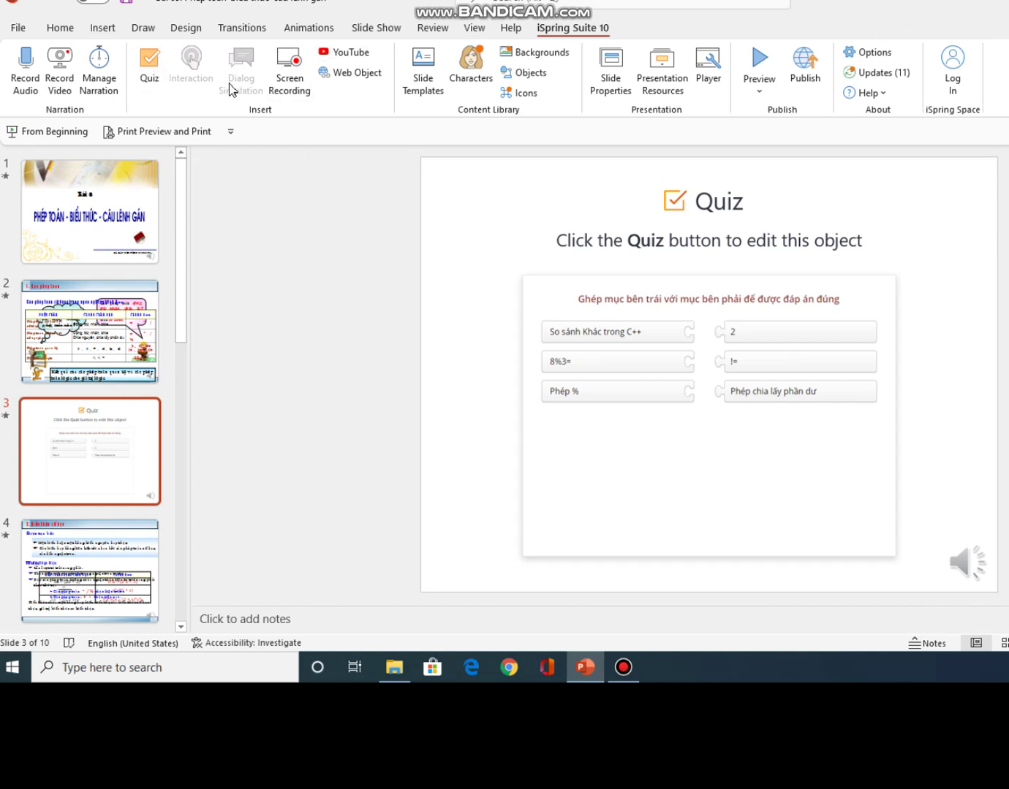
click(150, 60)
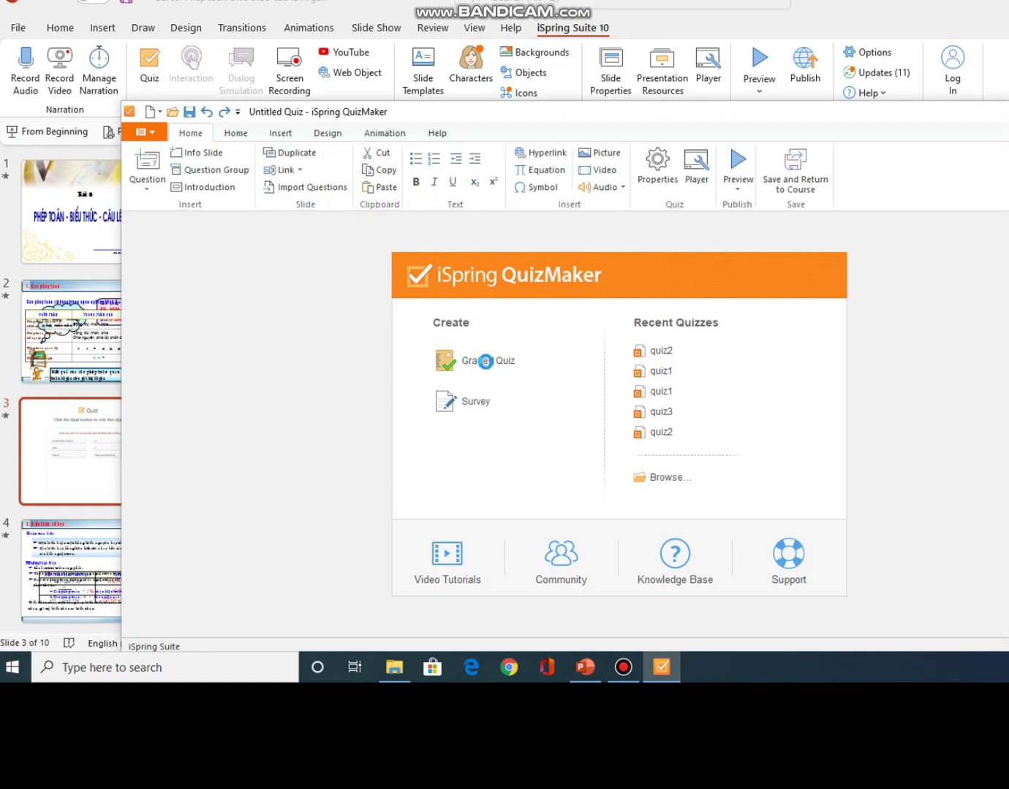
click(486, 361)
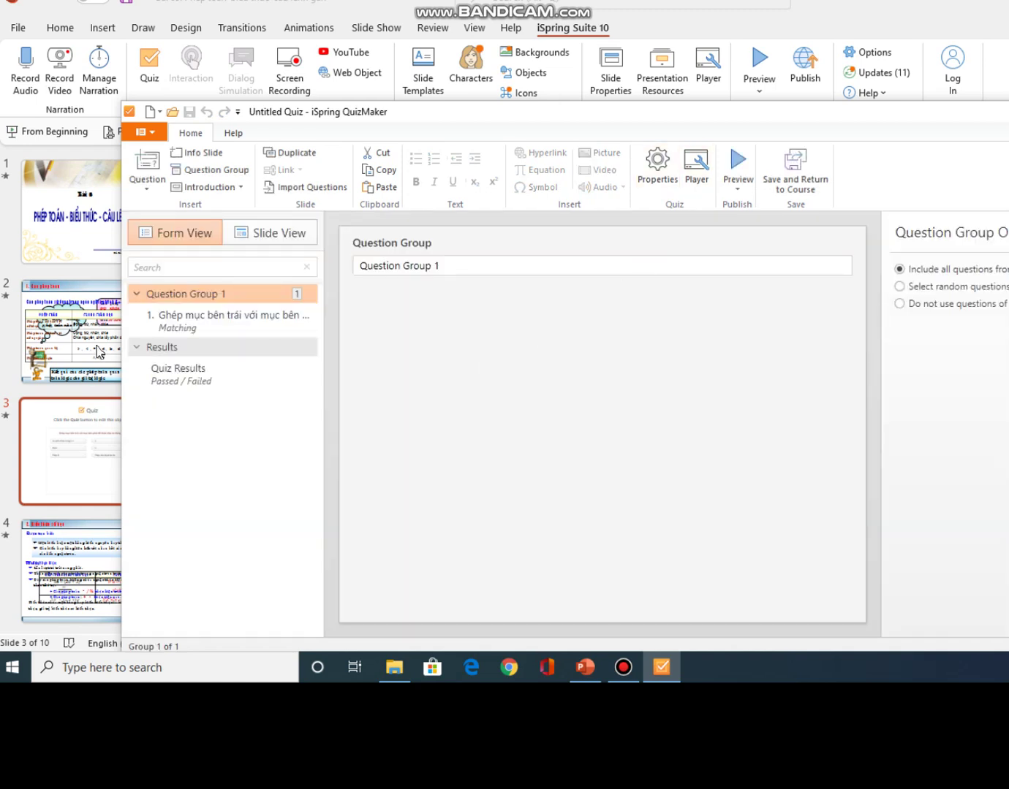
click(194, 324)
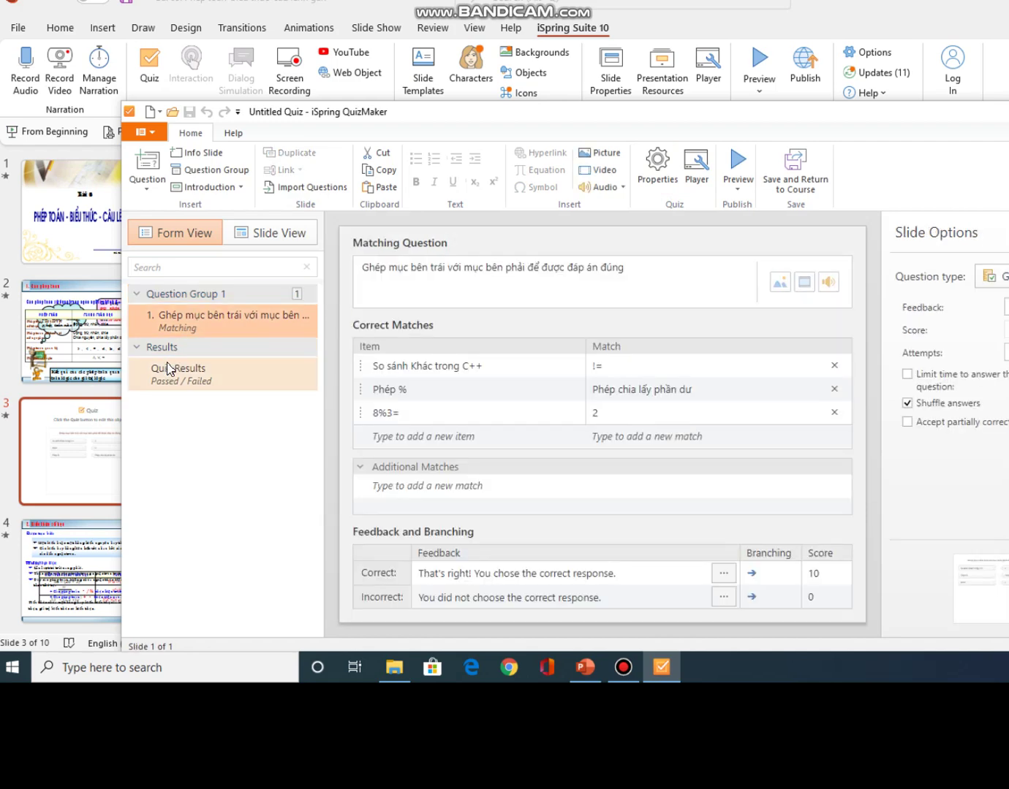
click(166, 376)
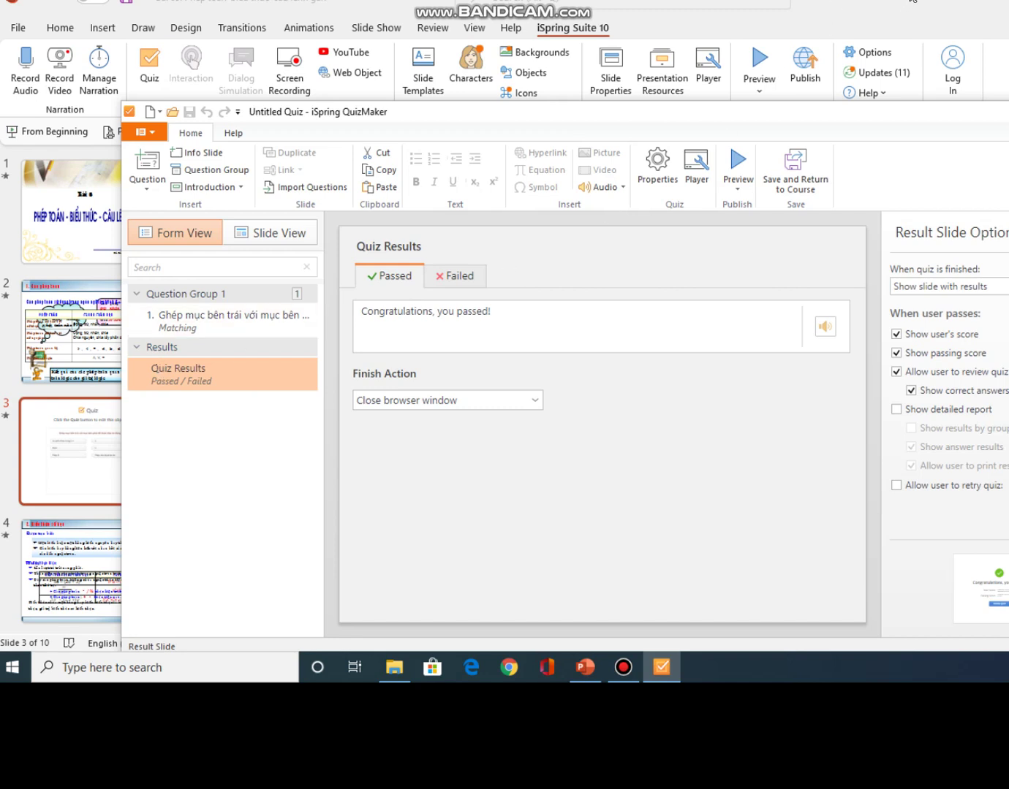
Set the matching quiz to "Hide result slide" when finished, and save it back to the course.
right_click(192, 373)
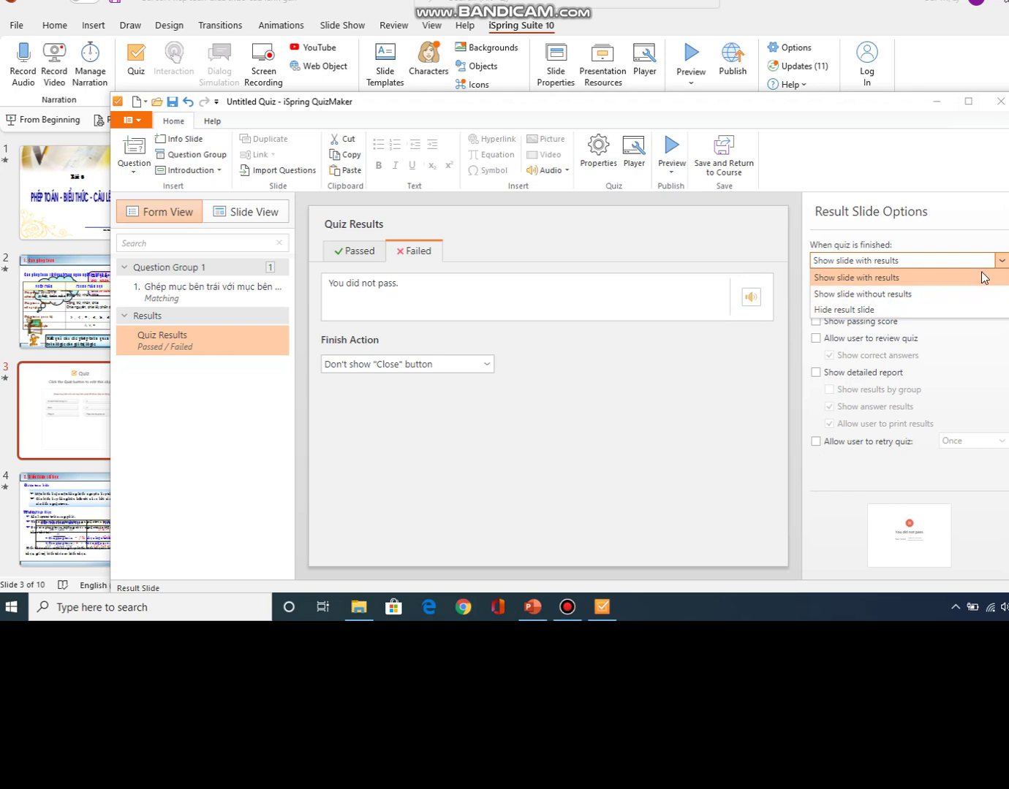
click(1000, 263)
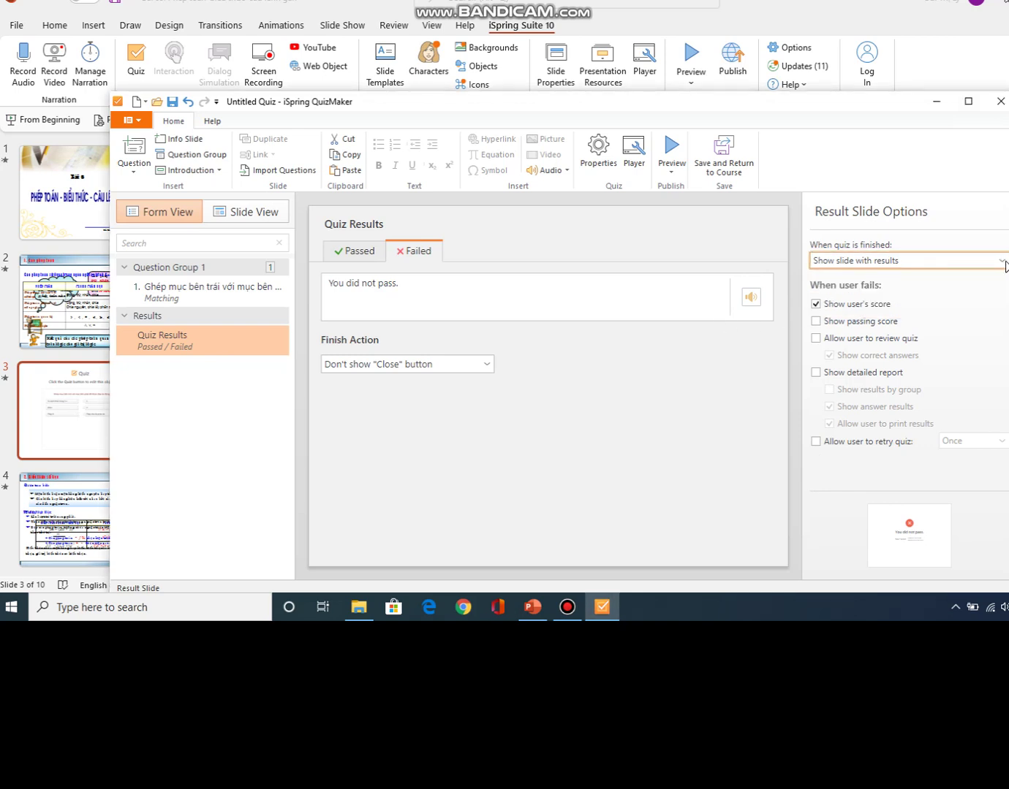
click(1004, 263)
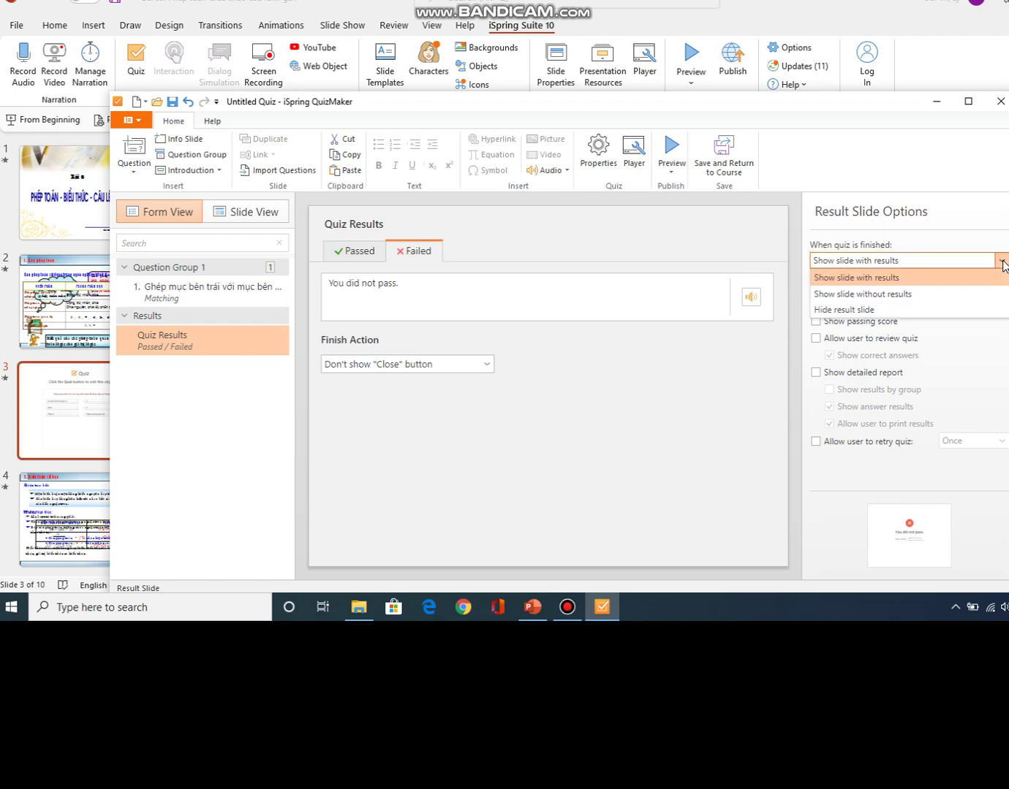
click(906, 309)
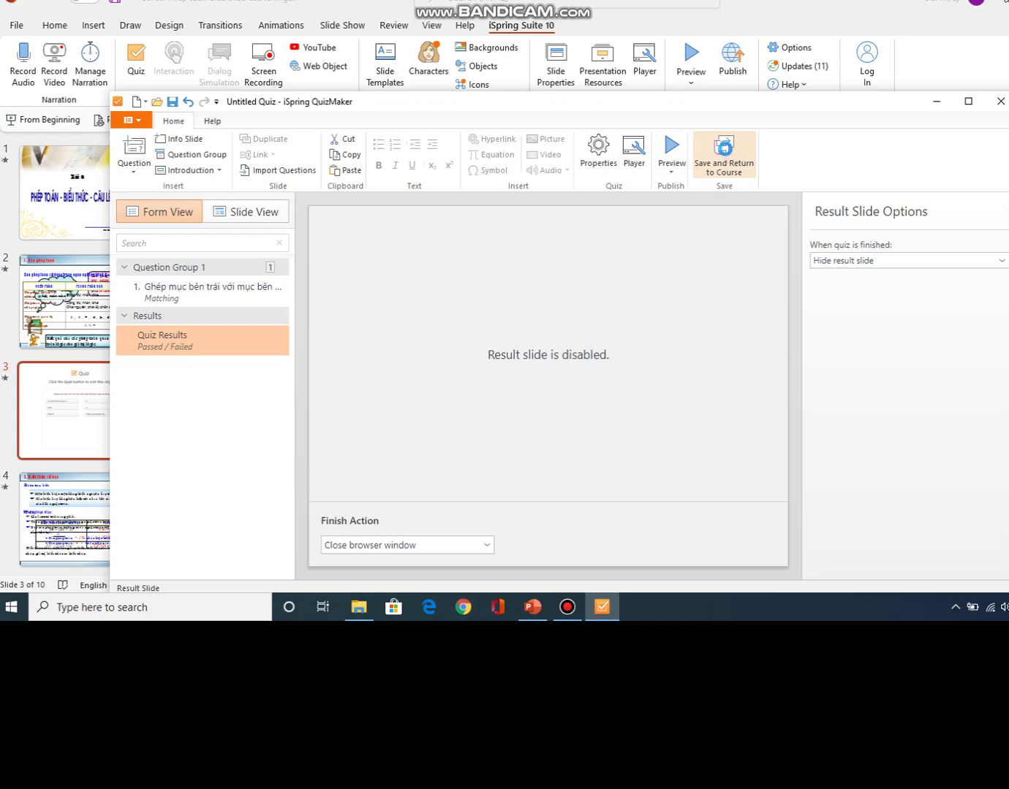
click(723, 155)
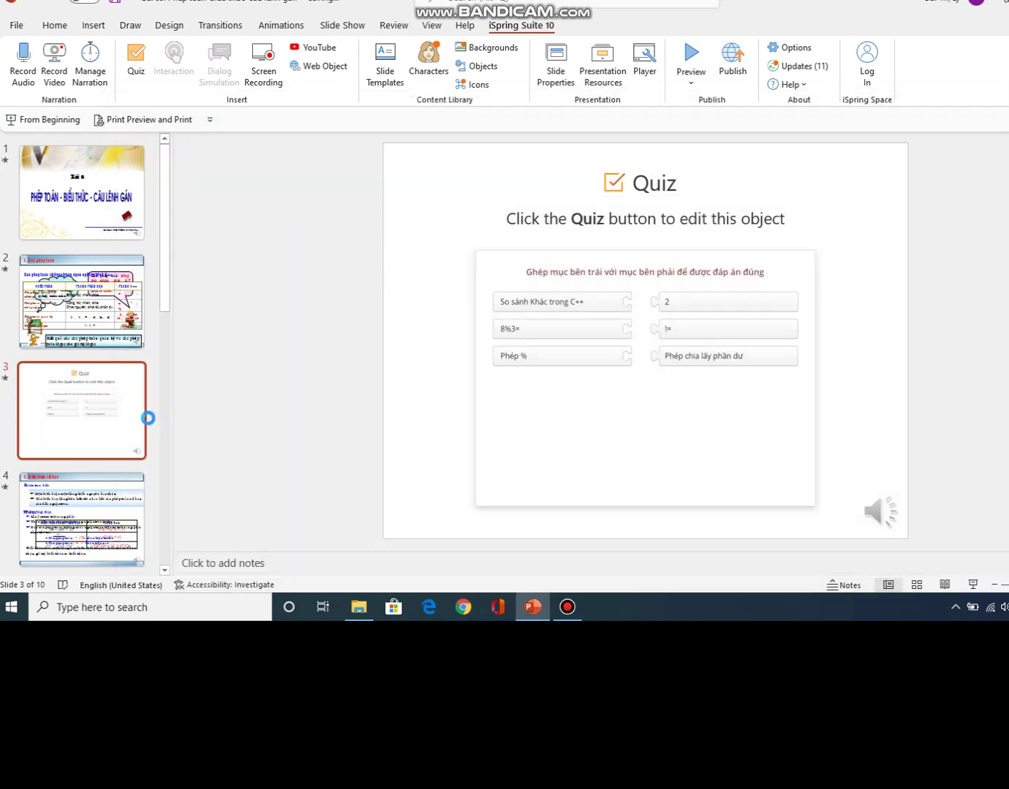
Open the pow(2,8) multiple-choice quiz on slide 6 for editing in QuizMaker.
scroll(121, 437, down, 4)
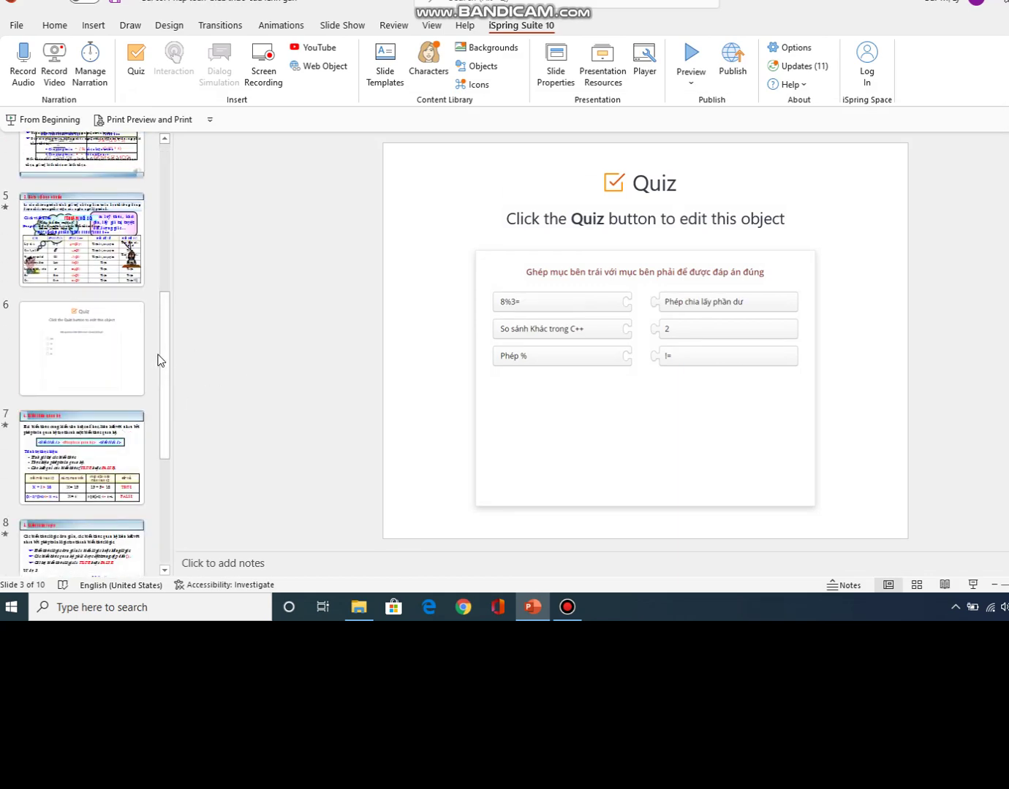
scroll(616, 297, down, 2)
scroll(616, 296, down, 3)
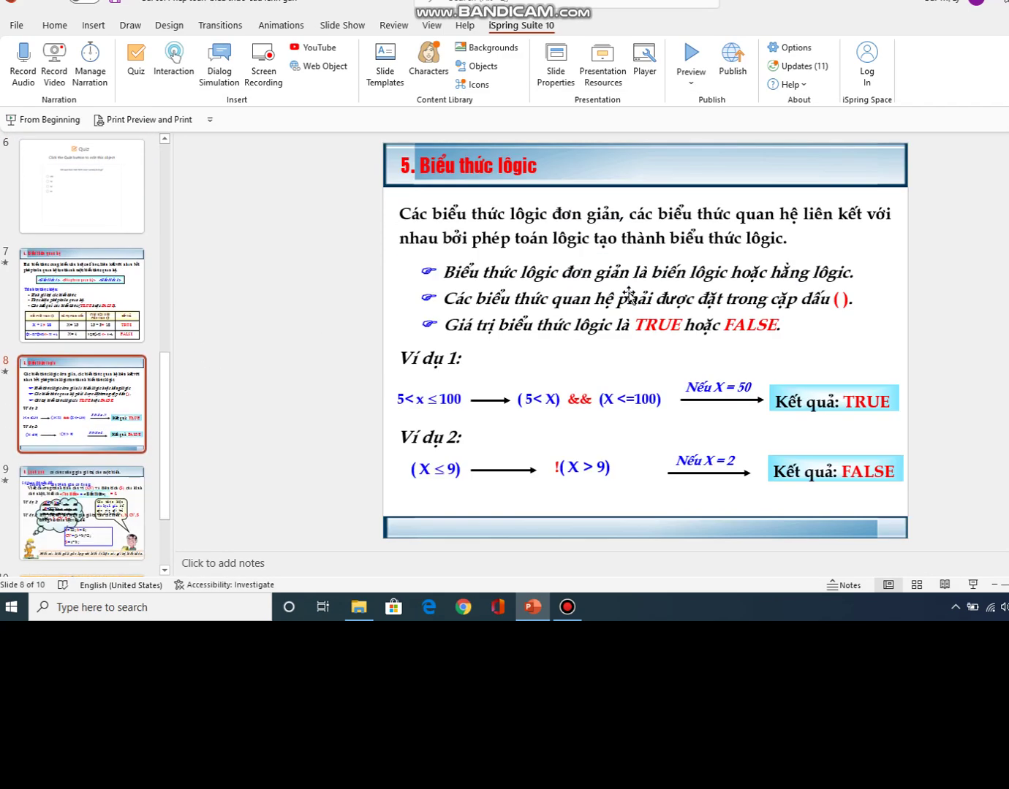
scroll(628, 294, up, 2)
click(629, 294)
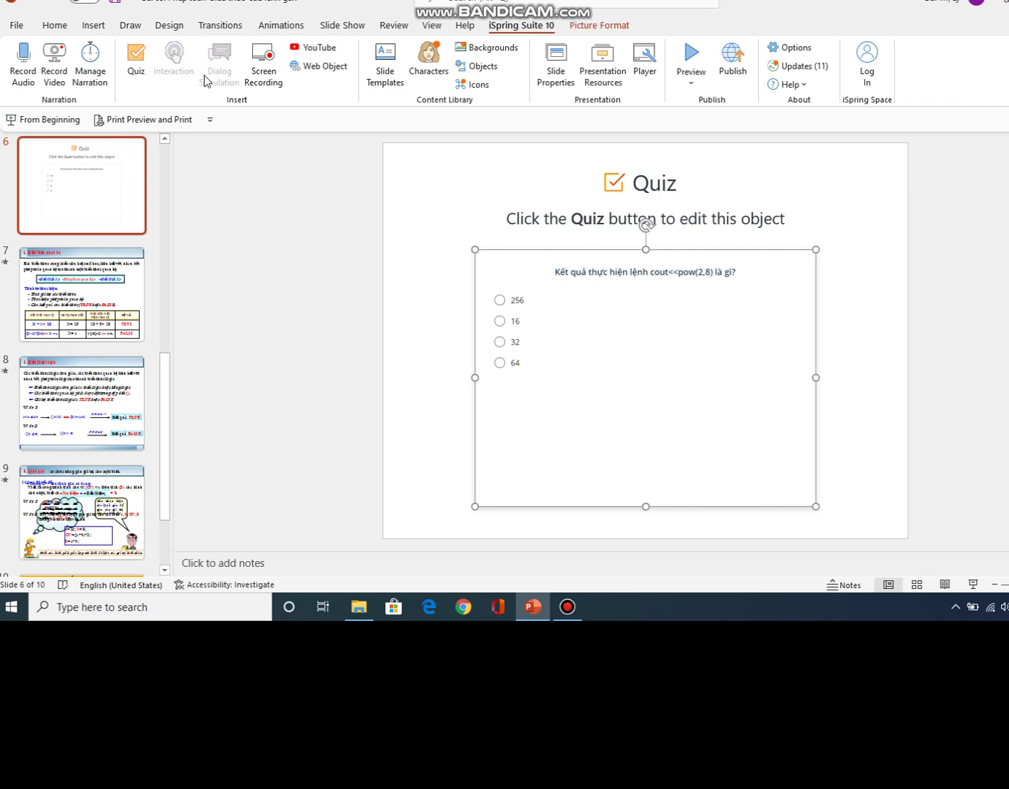
click(135, 54)
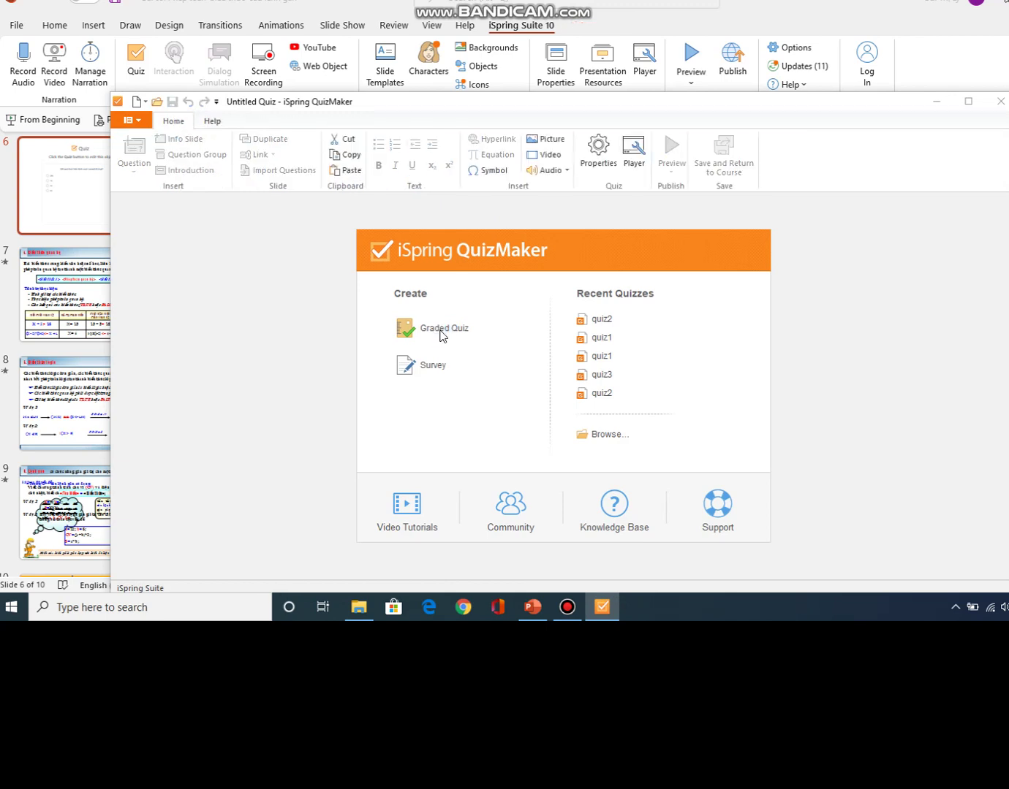
click(440, 328)
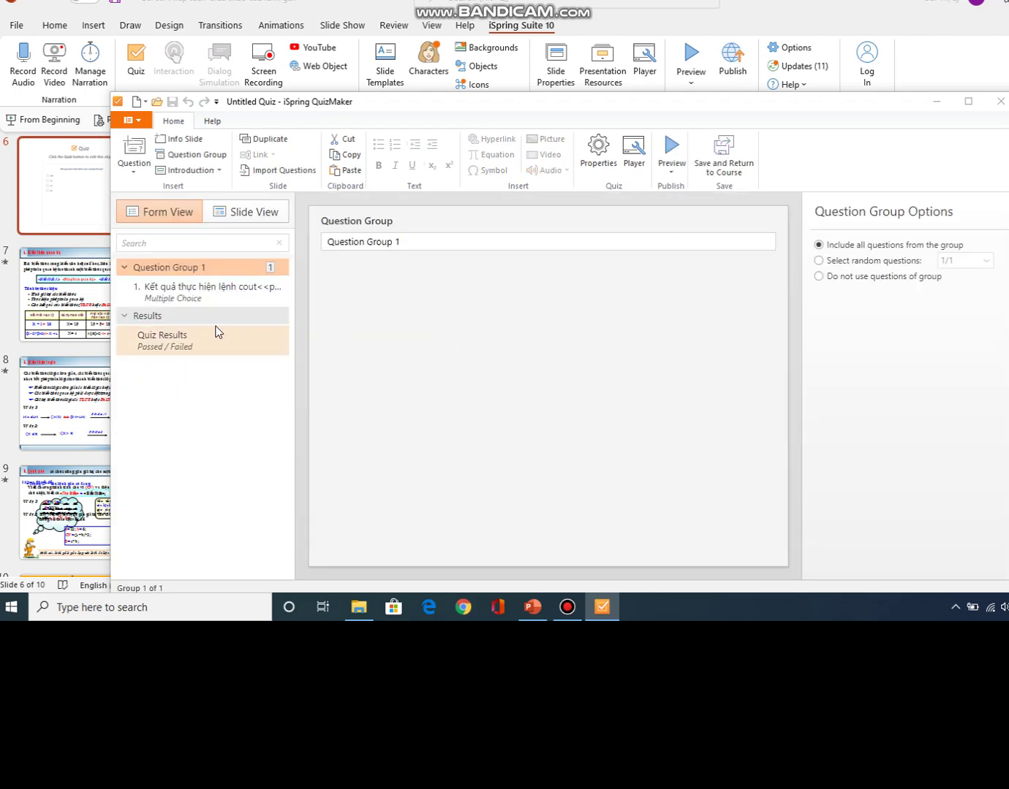
Set the pow(2,8) quiz to "Hide result slide" when finished, and save it back to the course.
click(187, 339)
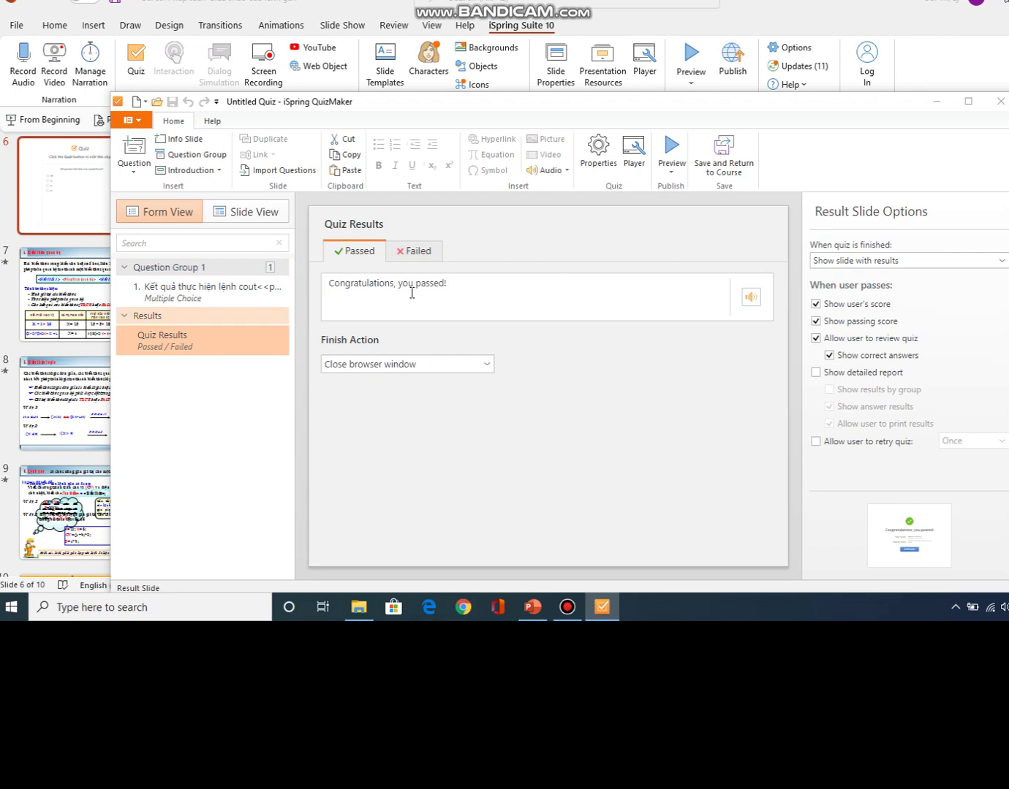
click(1001, 263)
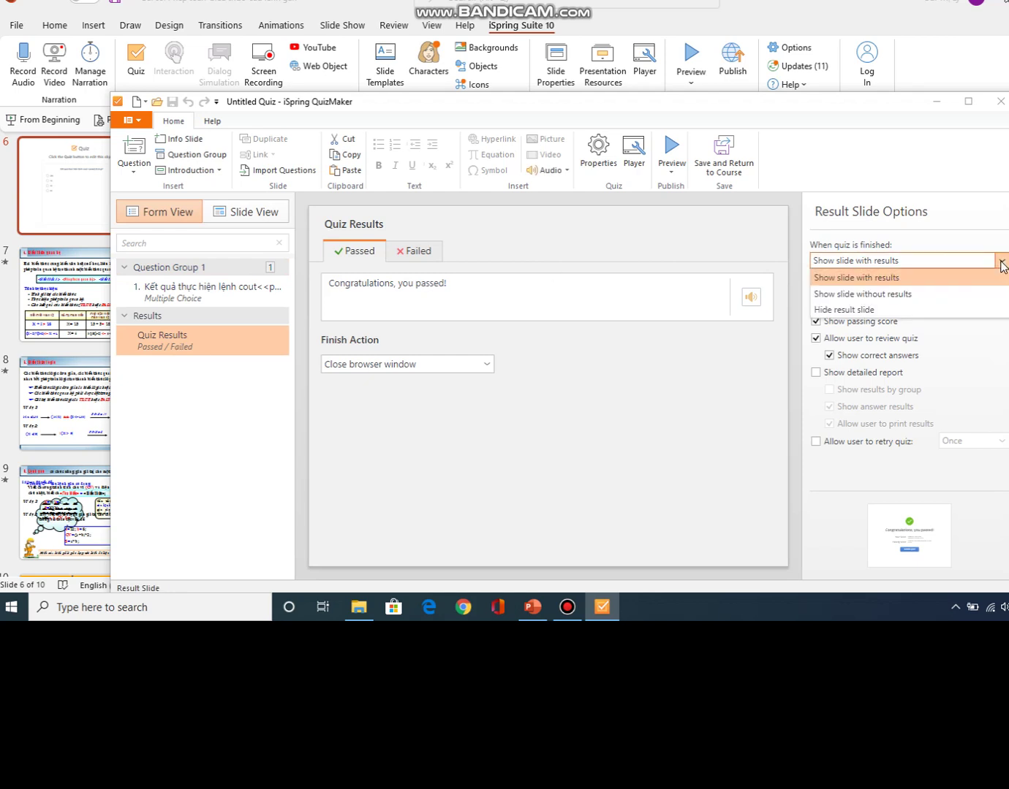
click(905, 310)
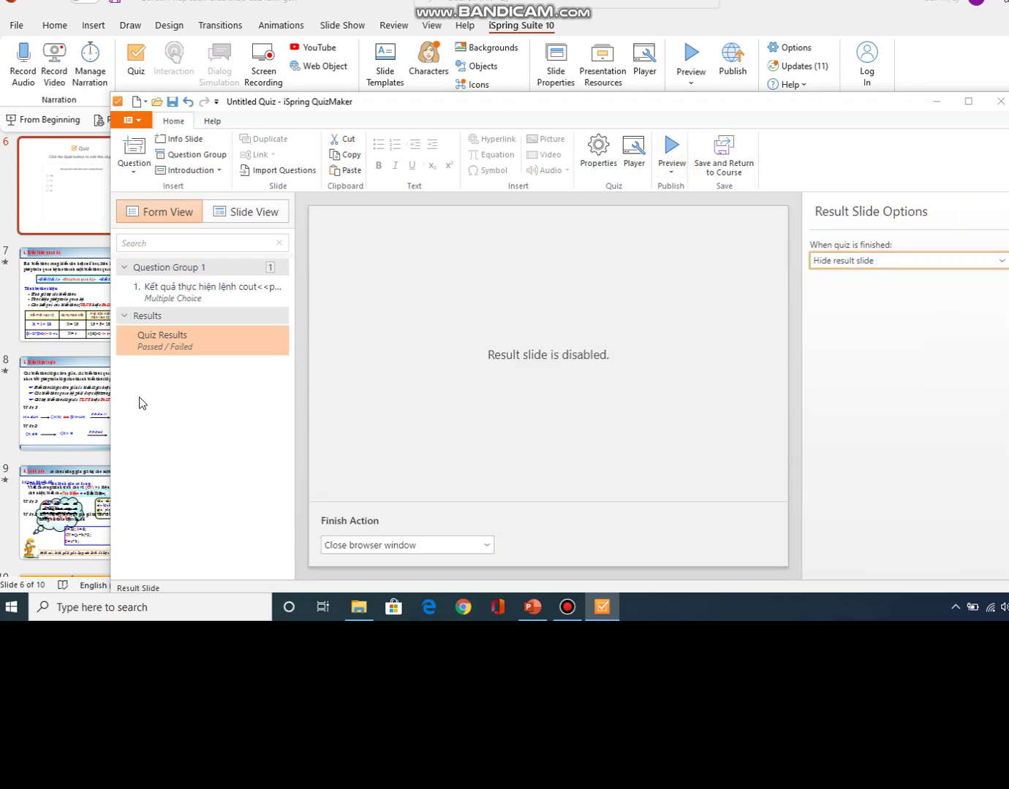
click(721, 152)
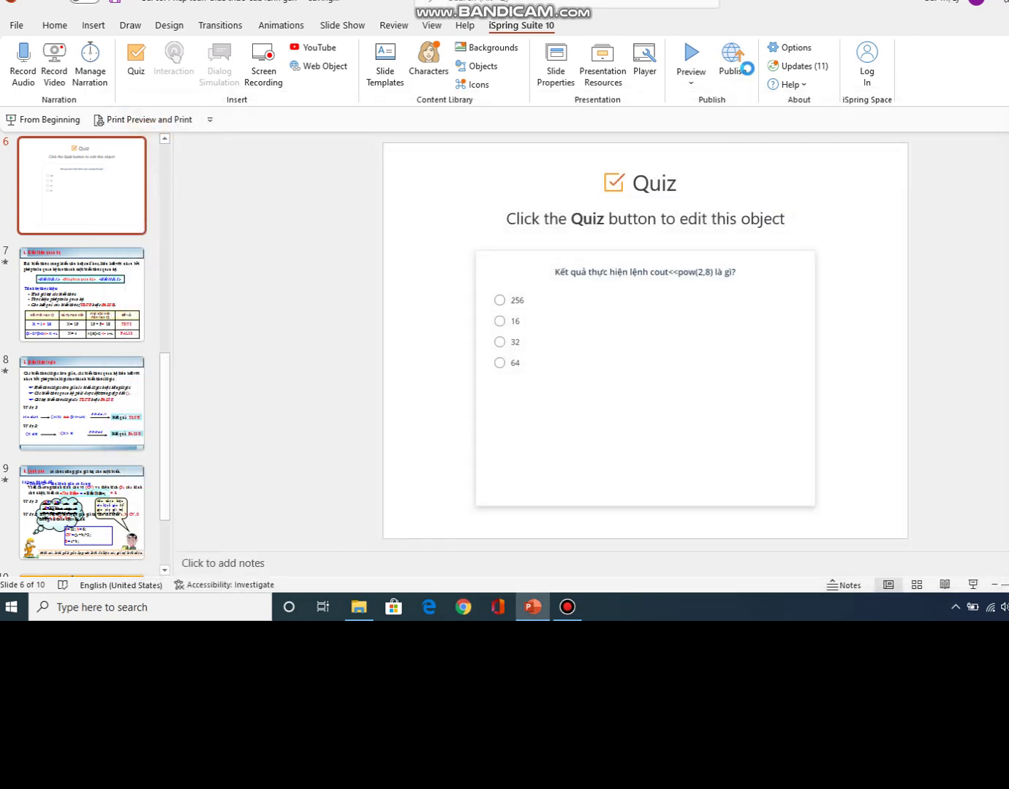
Preview the presentation, submit the matching quiz with all three pairs joined, and continue past it to check that no result slide appears.
click(692, 58)
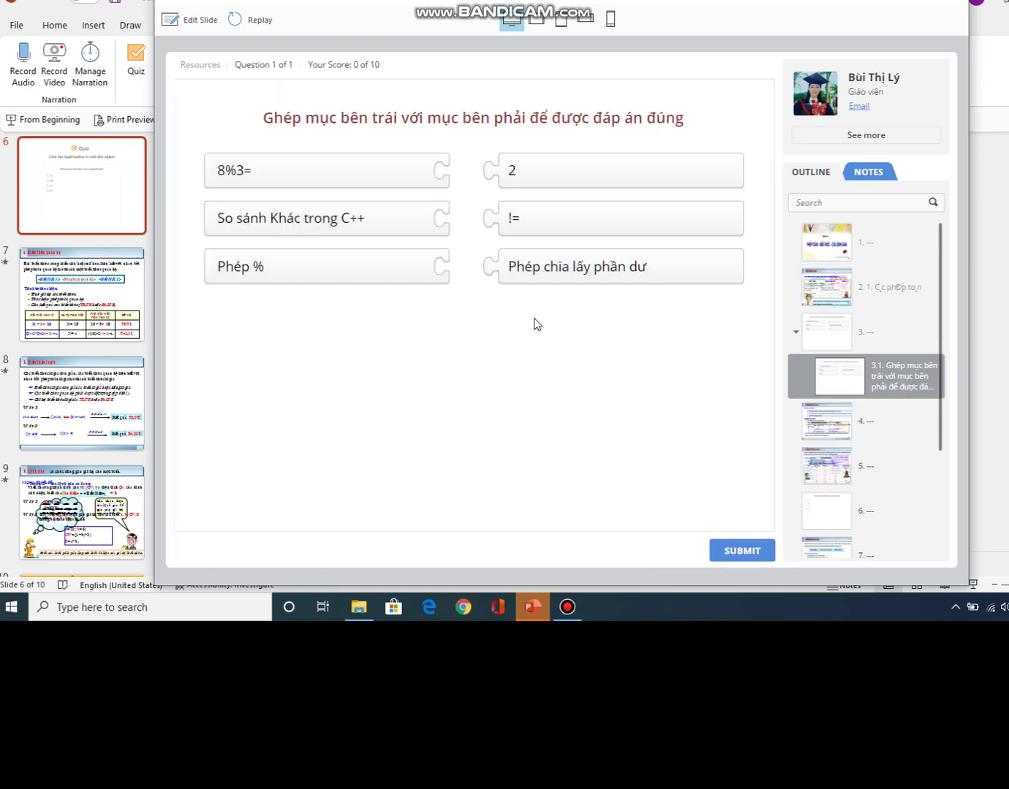
drag(579, 171, 546, 167)
drag(610, 218, 559, 226)
drag(622, 274, 567, 278)
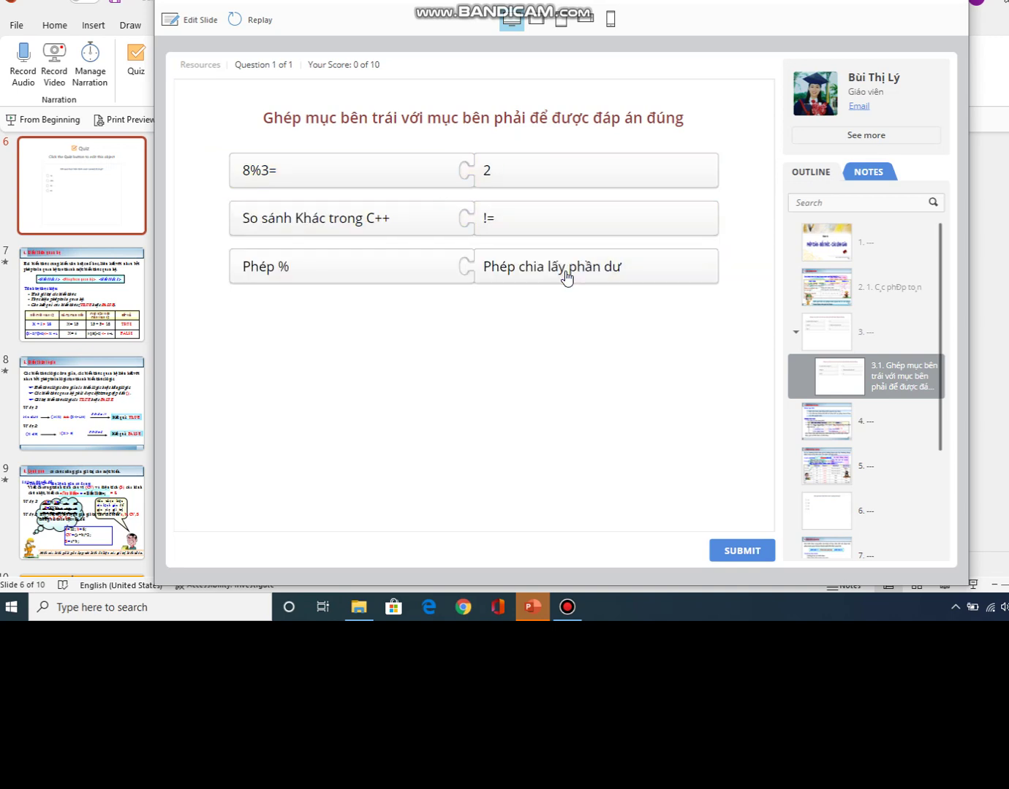
click(727, 552)
click(727, 551)
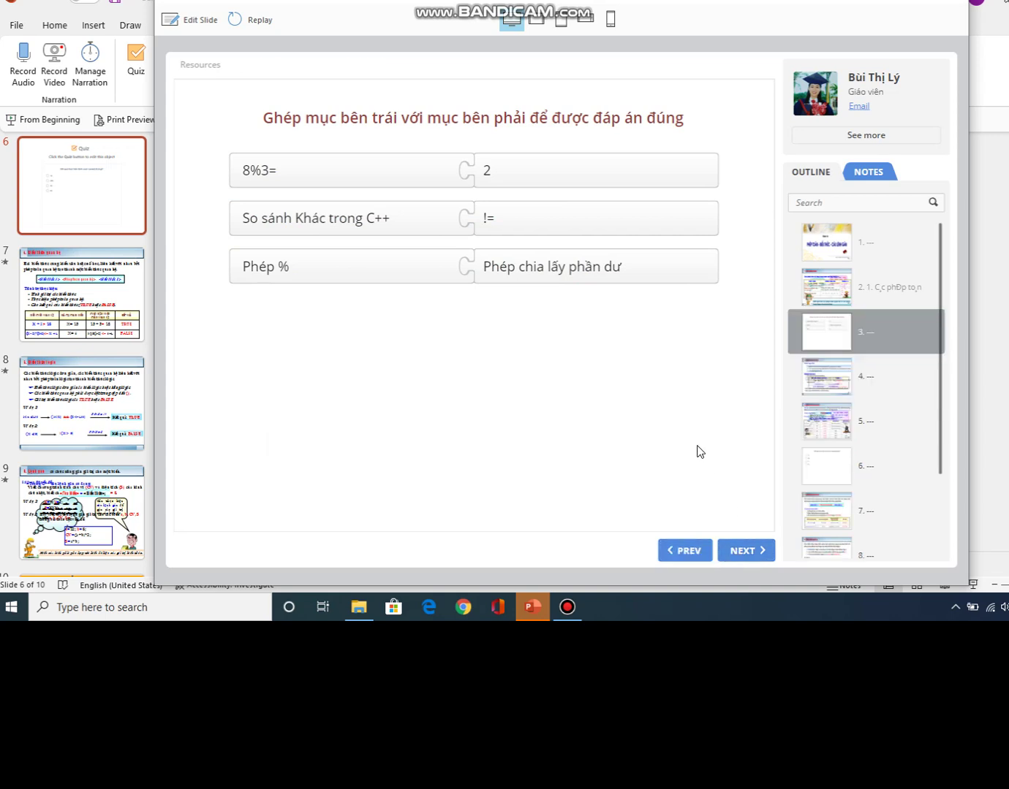
click(736, 558)
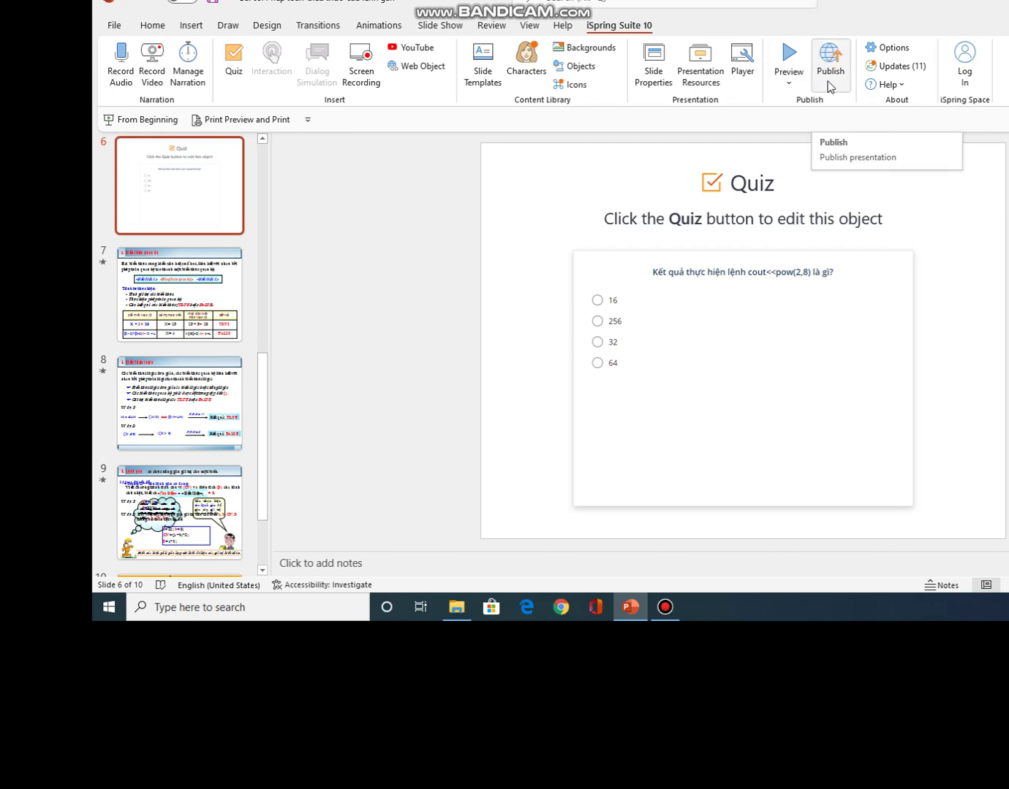
Open the LMS publishing settings and save the display size as "Fit course to browser window".
click(832, 57)
click(831, 57)
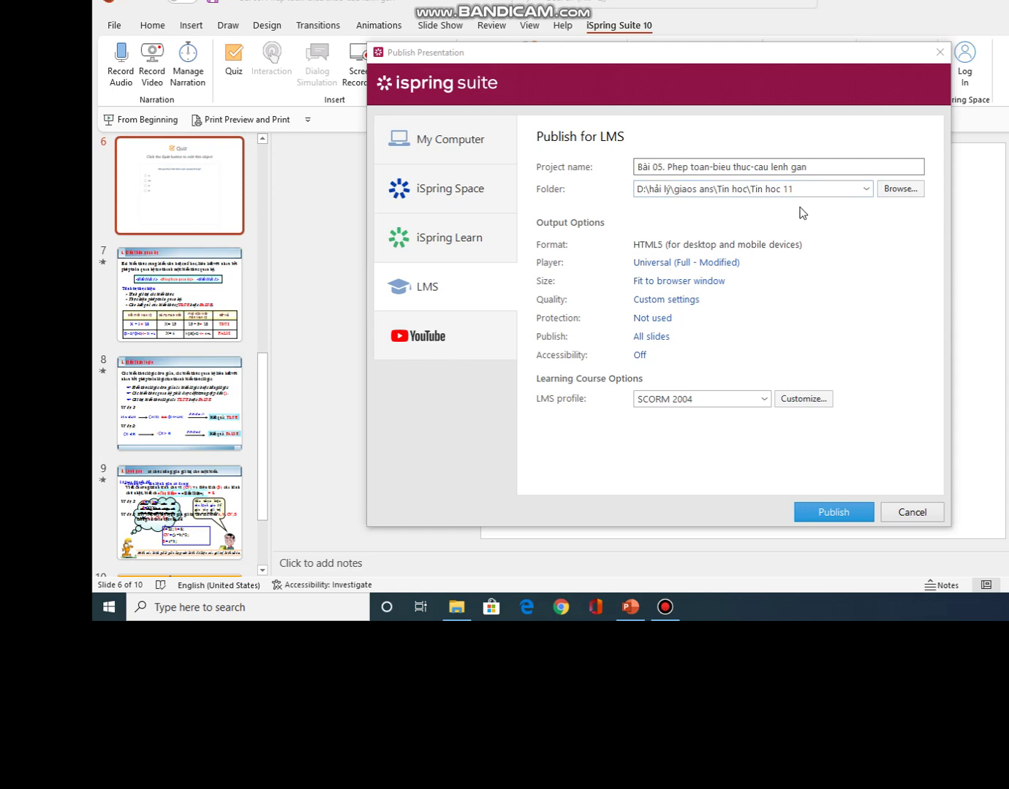
click(699, 282)
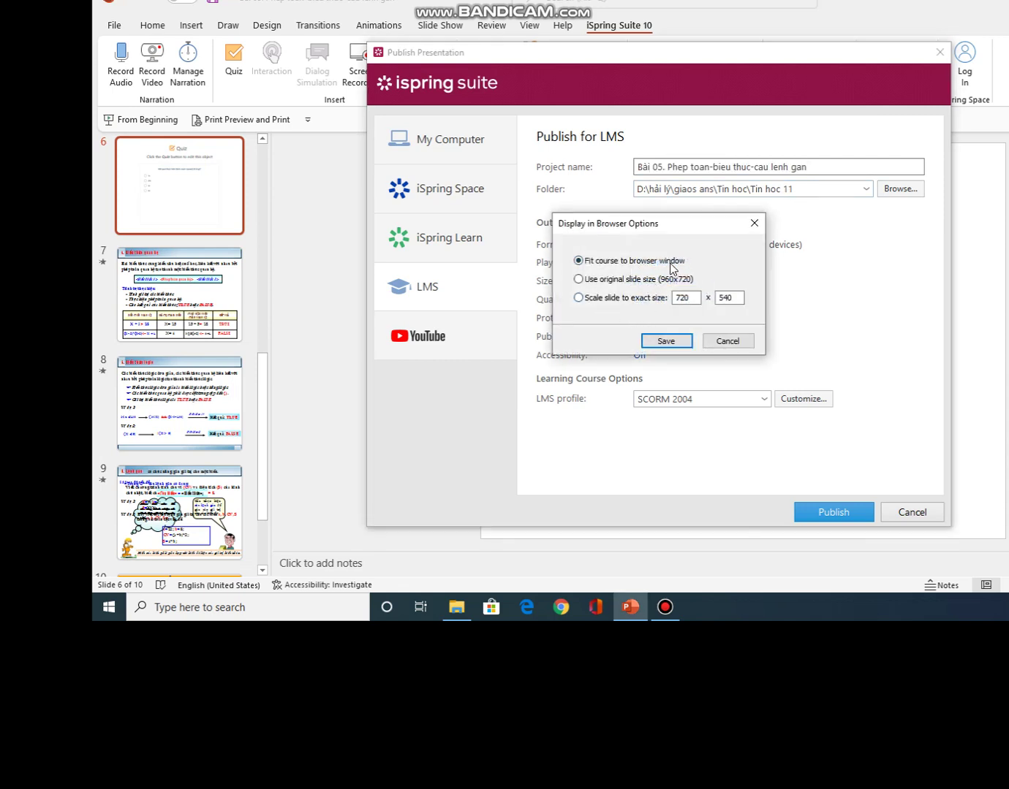
click(666, 342)
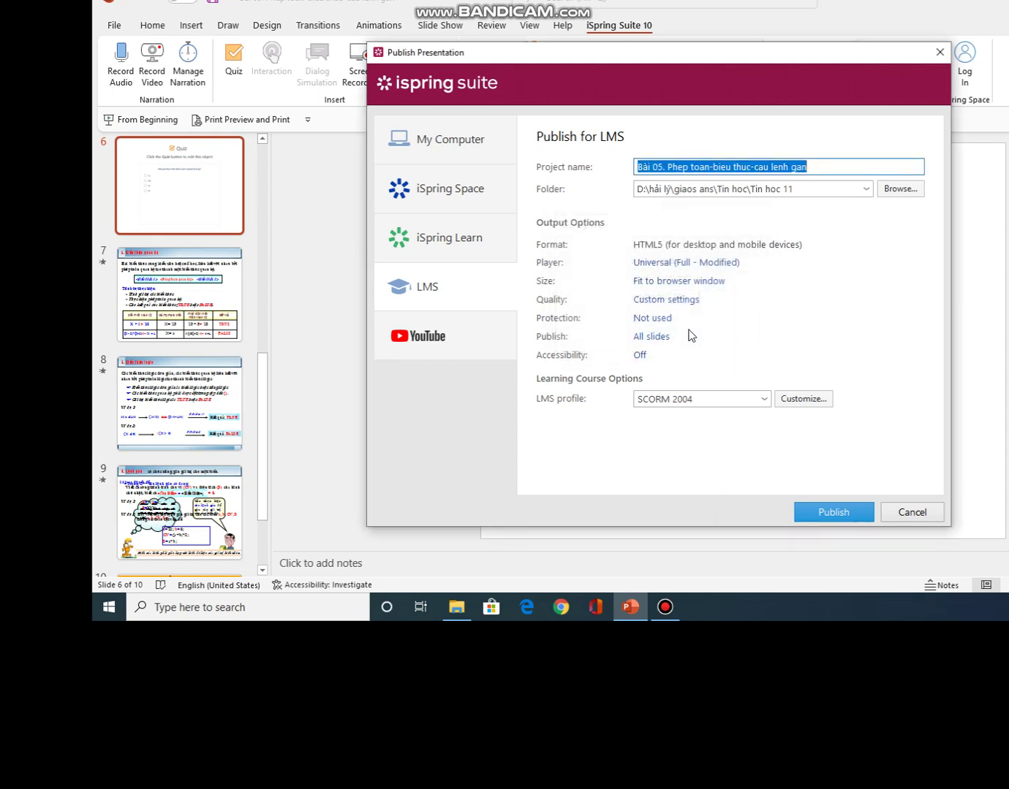
Save the custom compression settings at 100% quality and publish the course for LMS with the SCORM 2004 profile, replacing the existing zip archive.
click(681, 302)
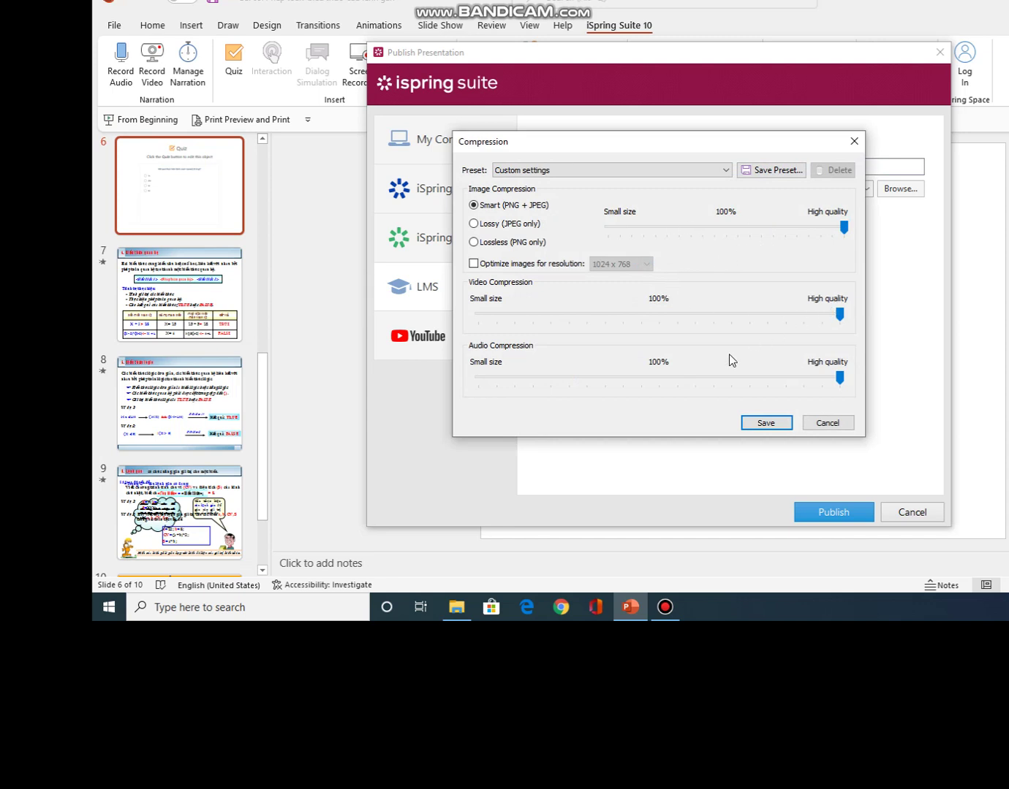
click(768, 425)
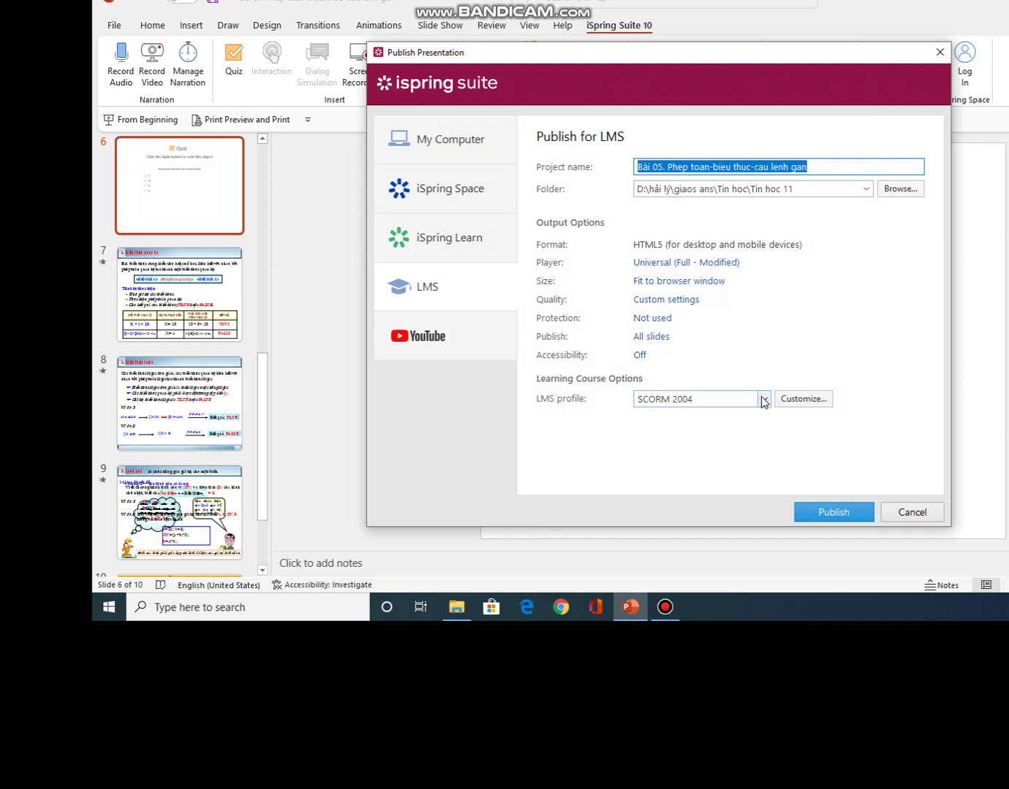
click(764, 402)
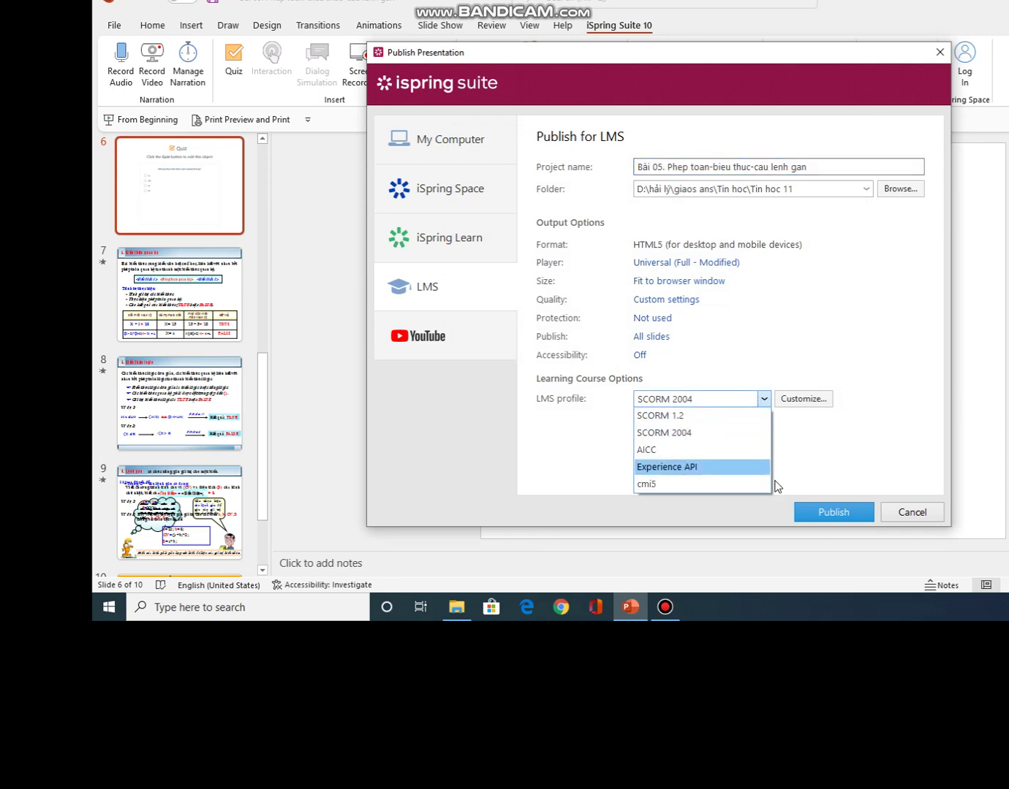
click(839, 517)
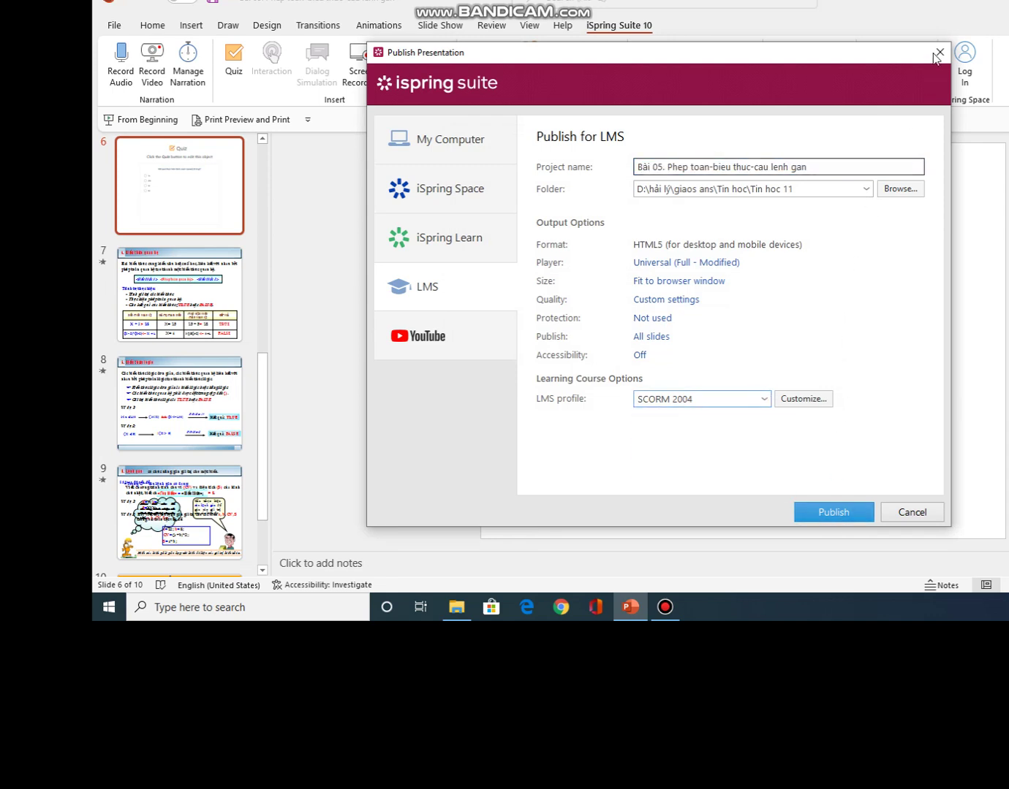
click(828, 514)
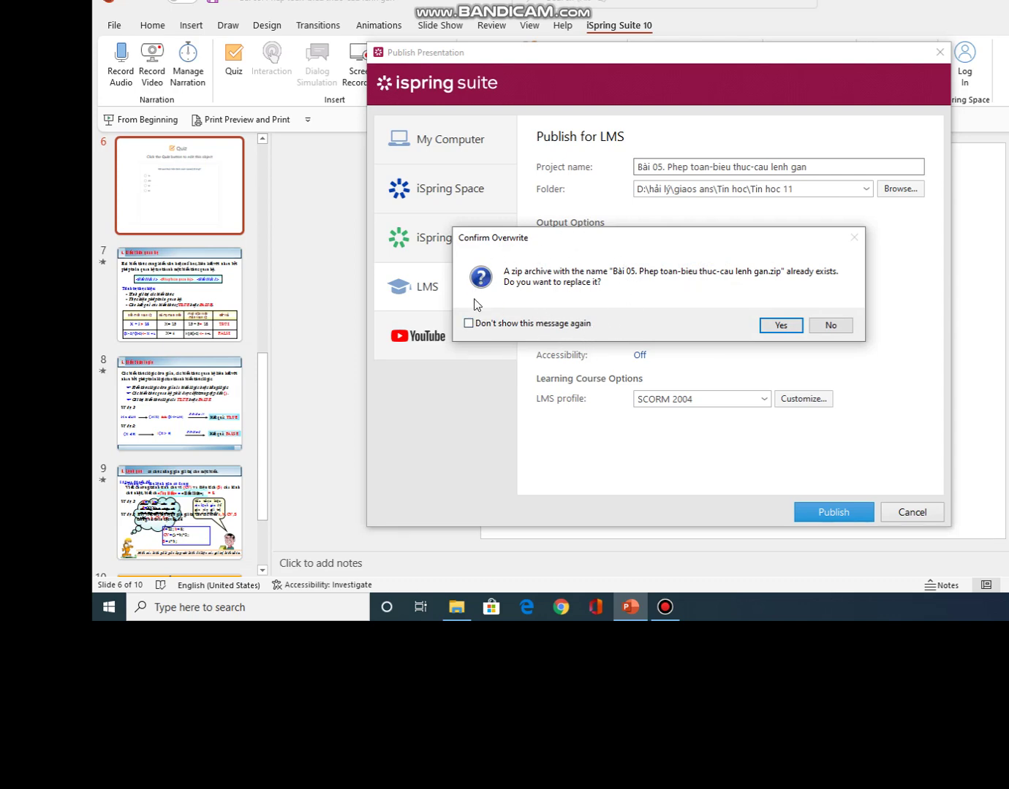
click(781, 326)
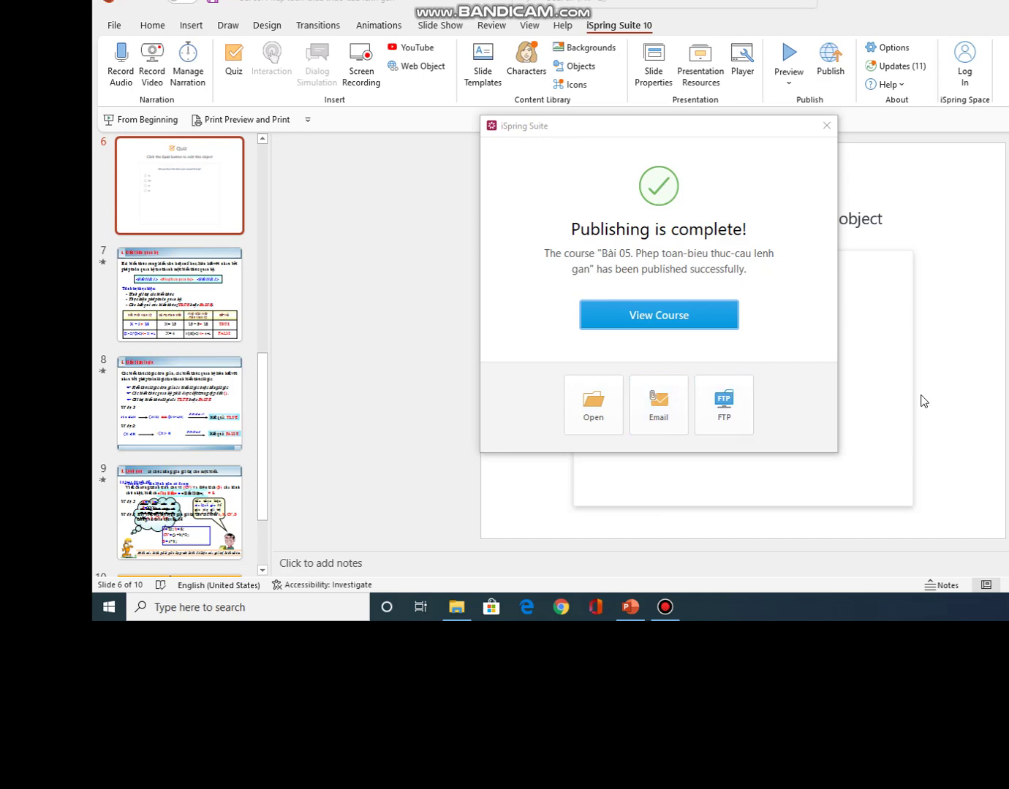
Open the published course's folder and examine its zip archive and the res folder inside, closing both windows when done.
click(593, 407)
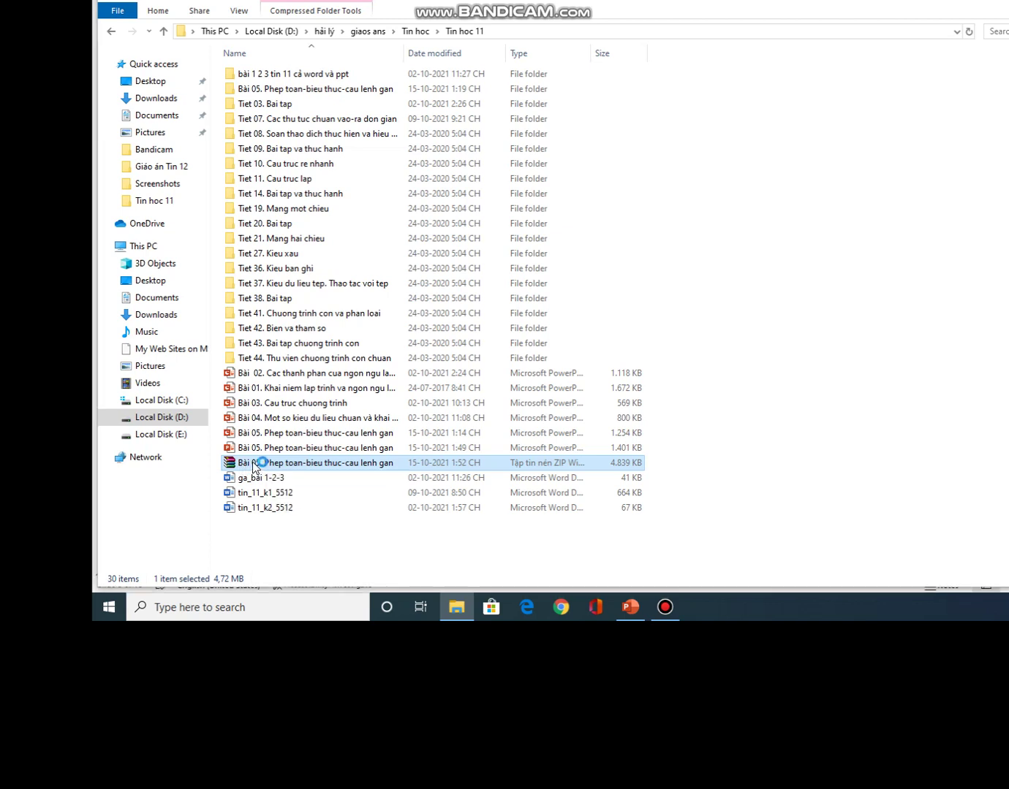
double_click(253, 466)
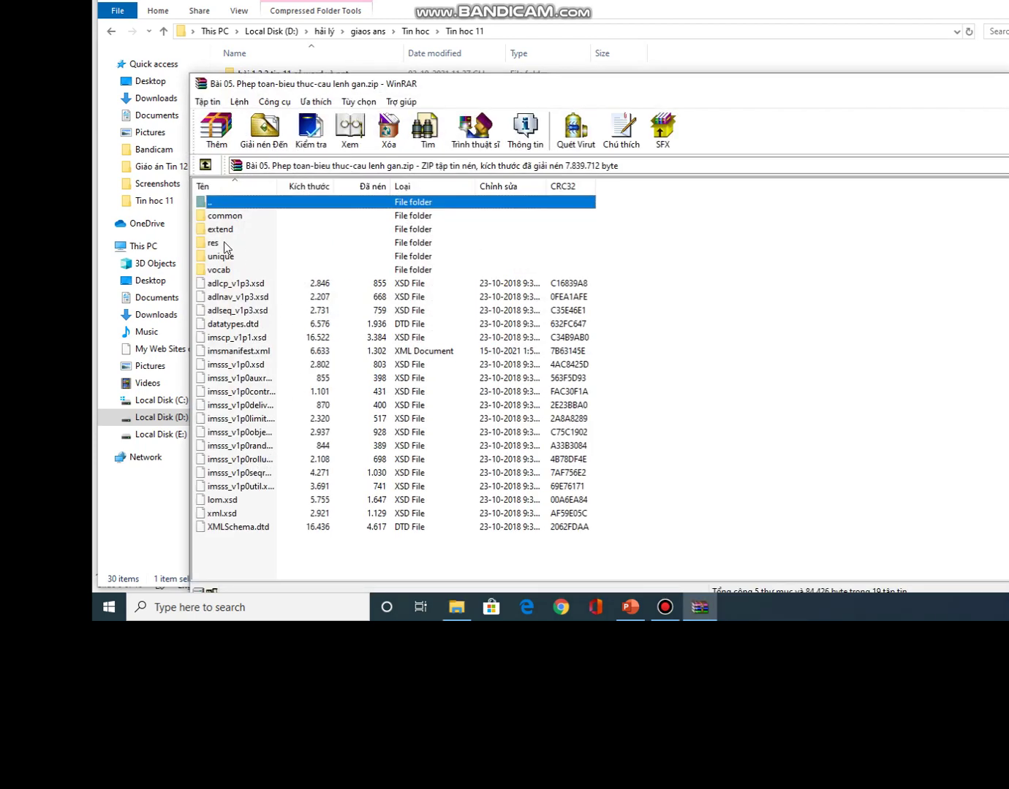
double_click(216, 244)
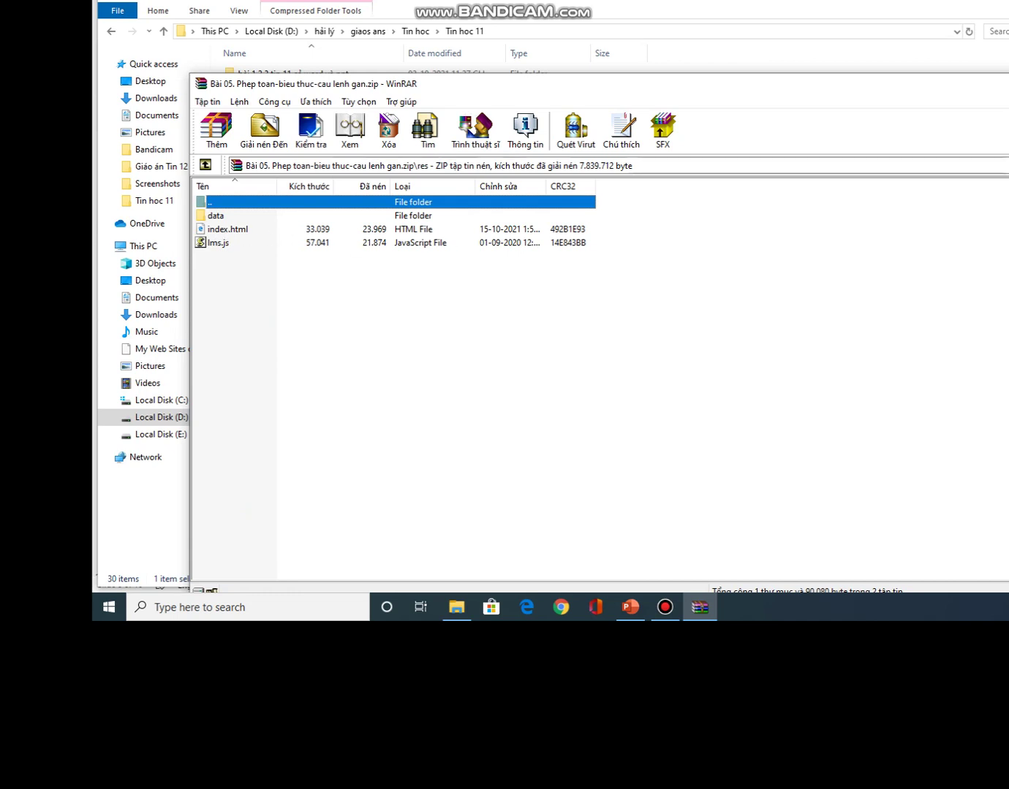
key(alt+F4)
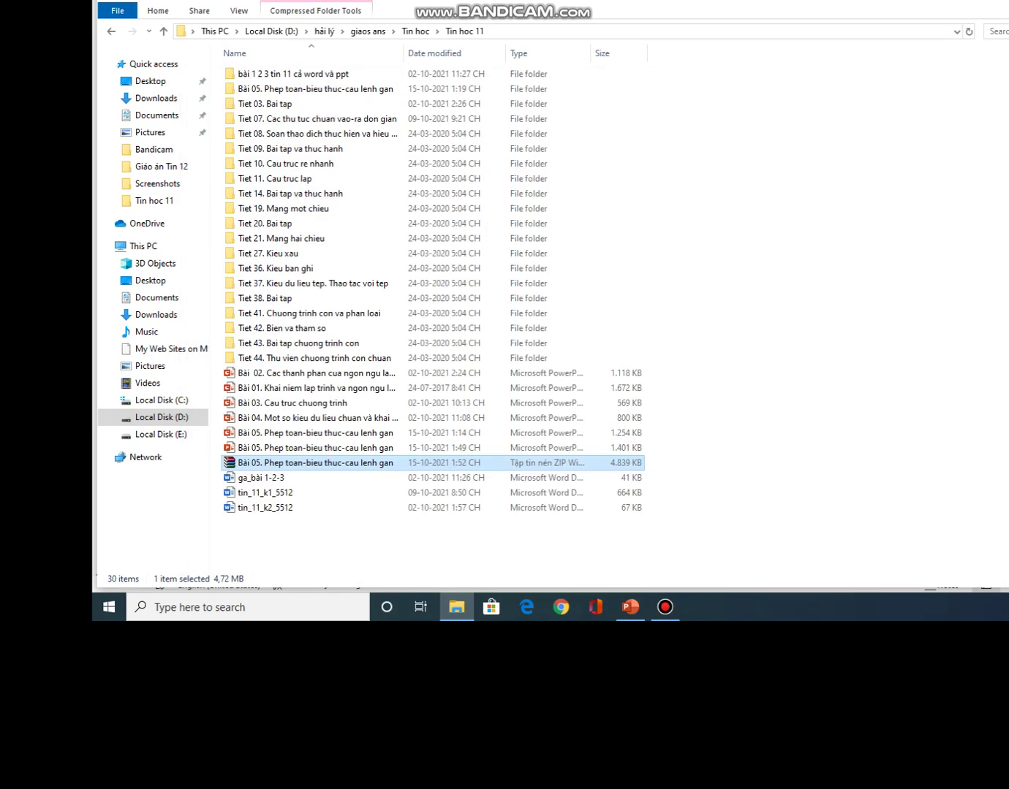
key(alt+F4)
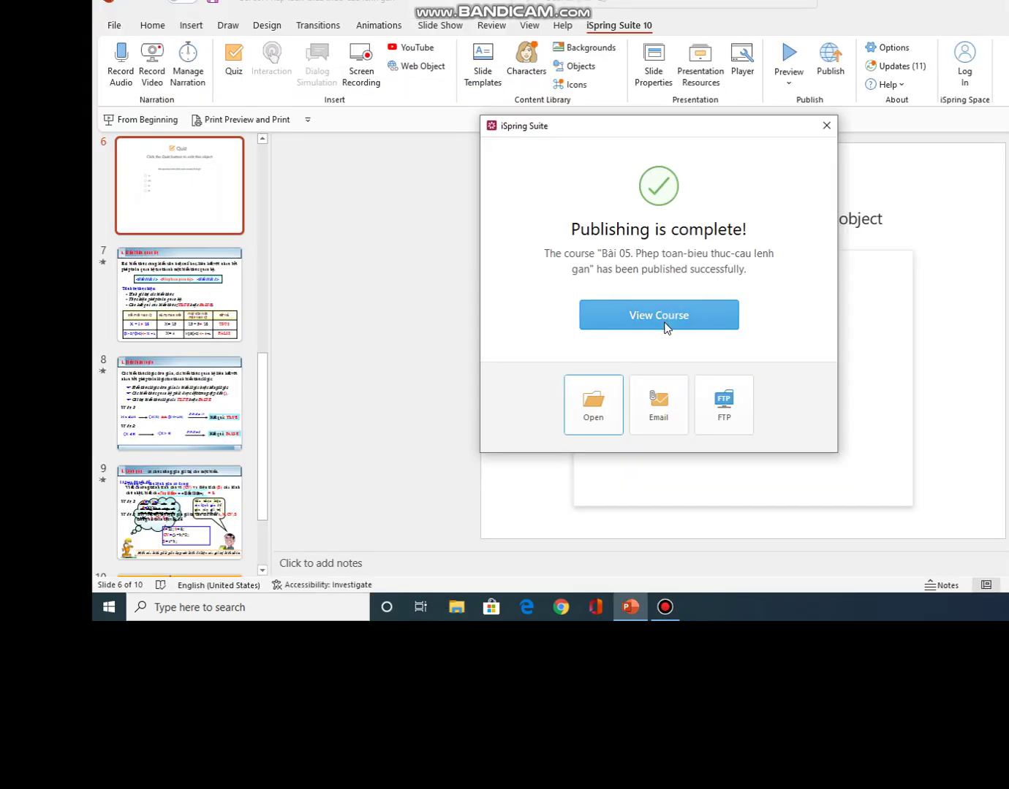